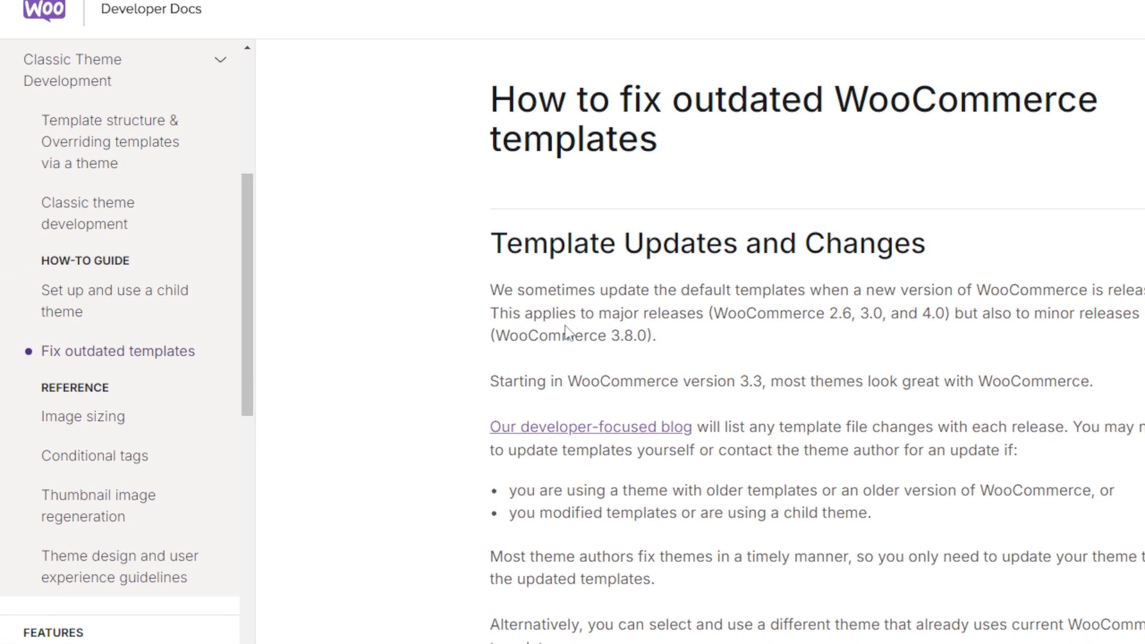
Step: Read the Template Updates and Changes section and the start of the update instructions for outdated WooCommerce templates
scroll(566, 328, down, 2)
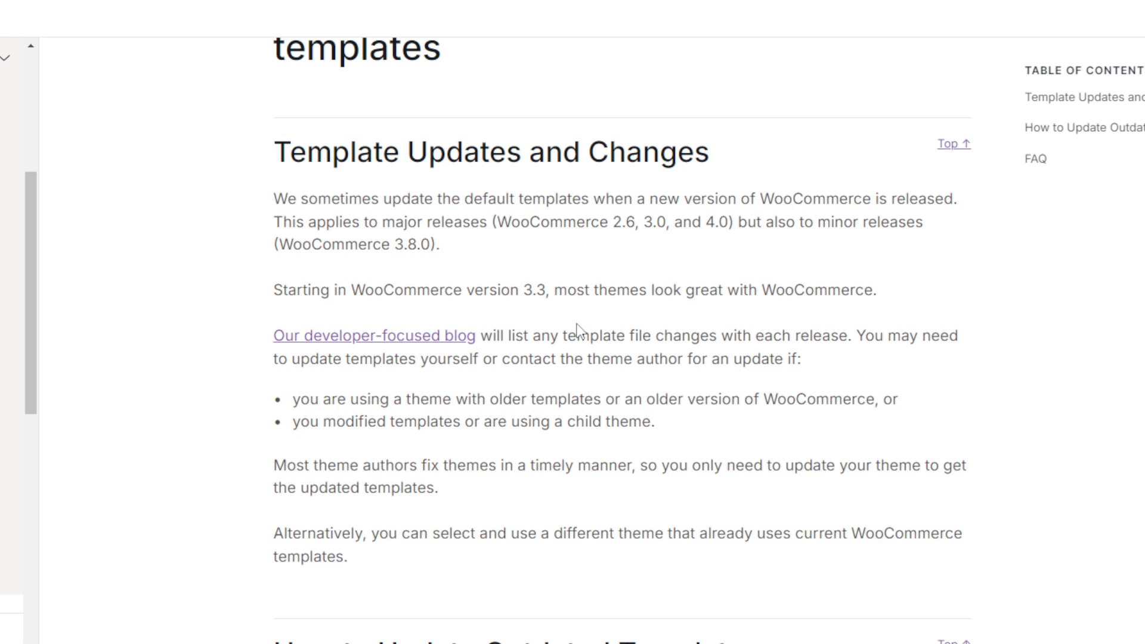
scroll(519, 322, down, 1)
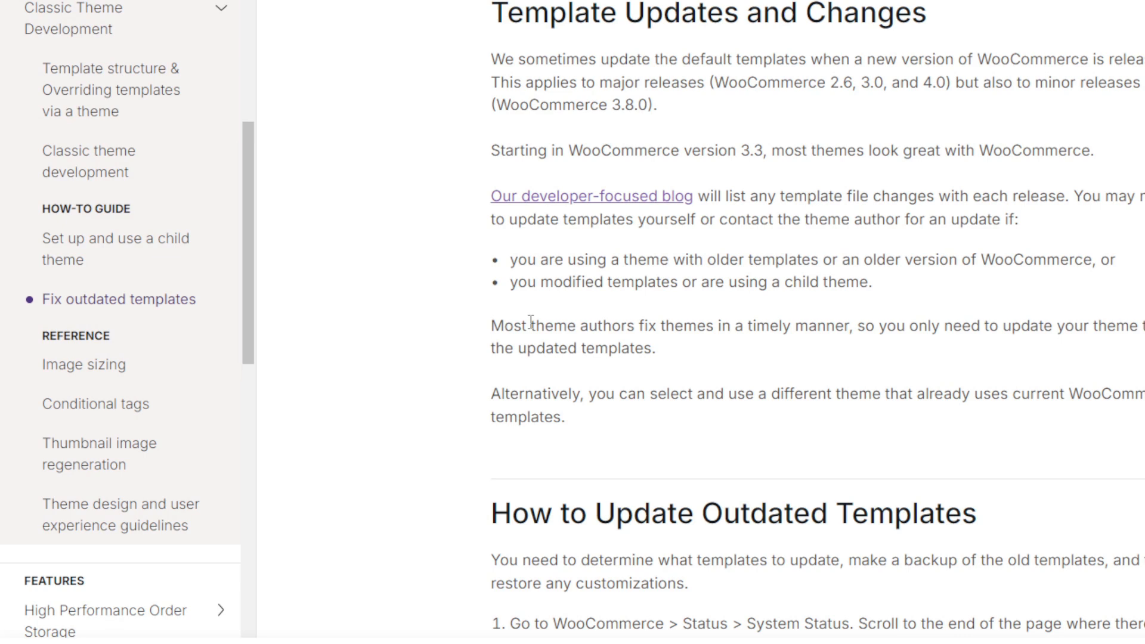
scroll(531, 322, down, 2)
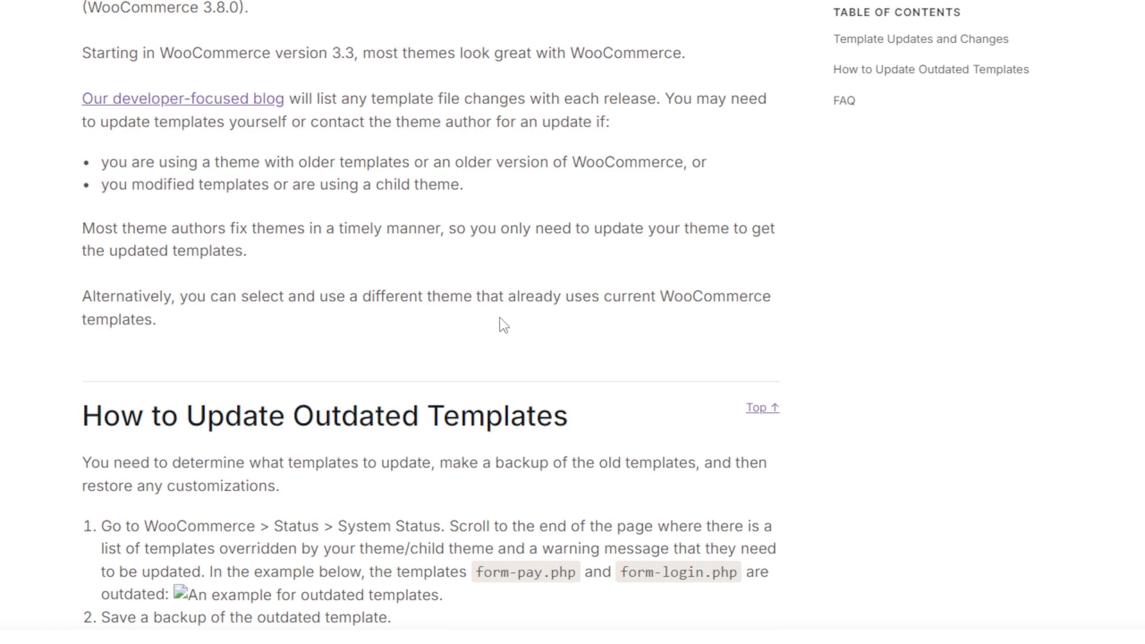
scroll(177, 322, down, 3)
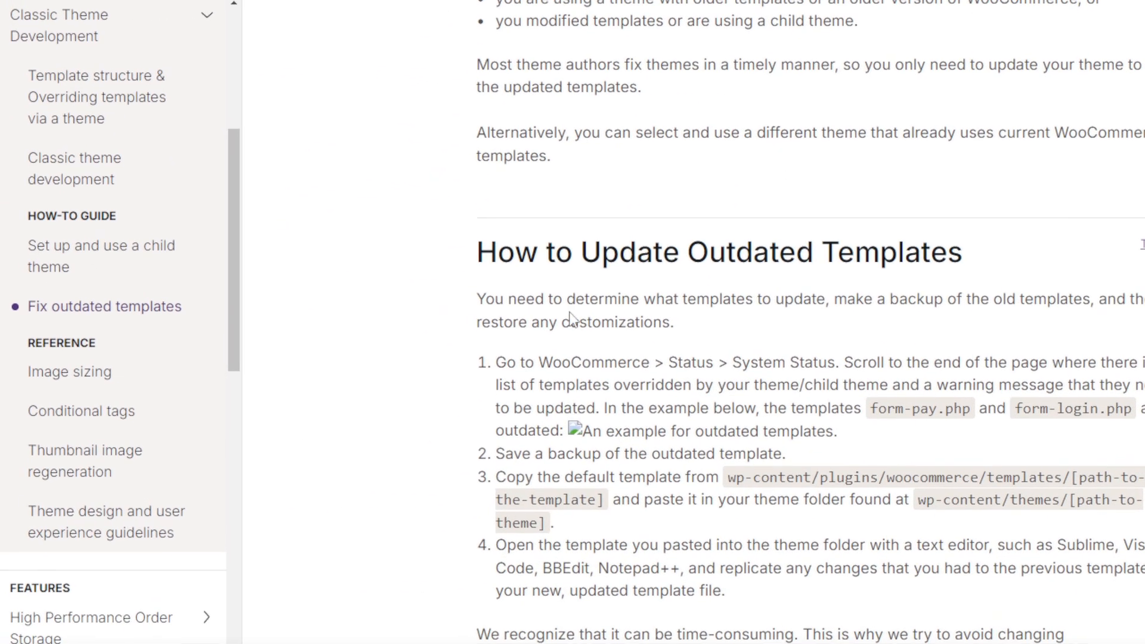
scroll(547, 278, down, 2)
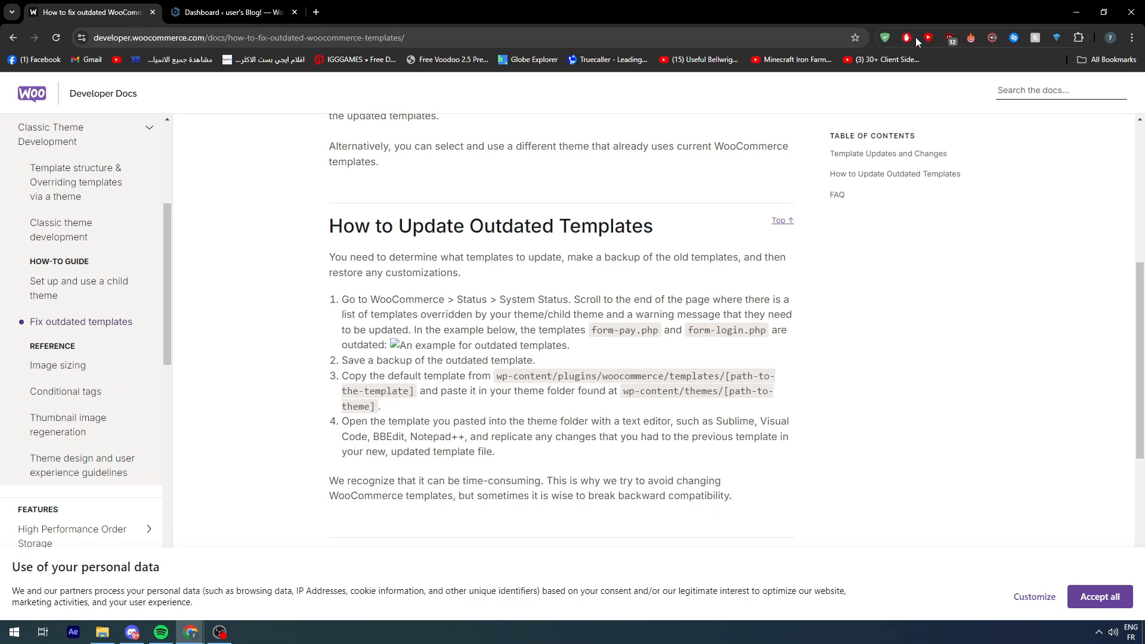
Step: Disable AdGuard and AdBlock on developer.woocommerce.com and check the broken example image in the instructions
click(885, 38)
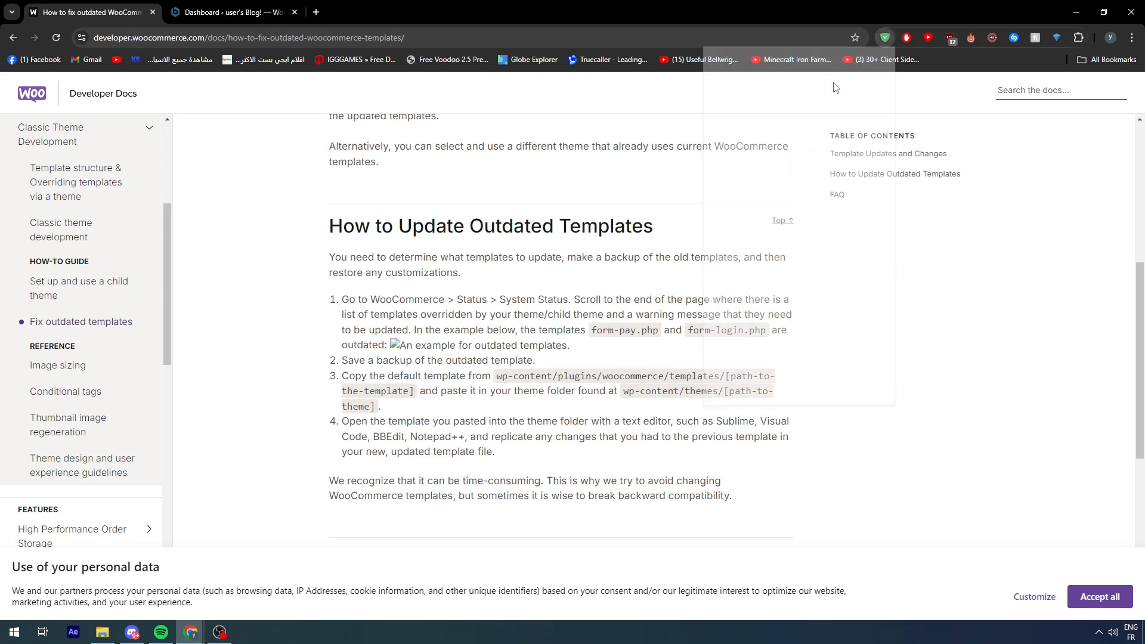
click(813, 163)
click(906, 38)
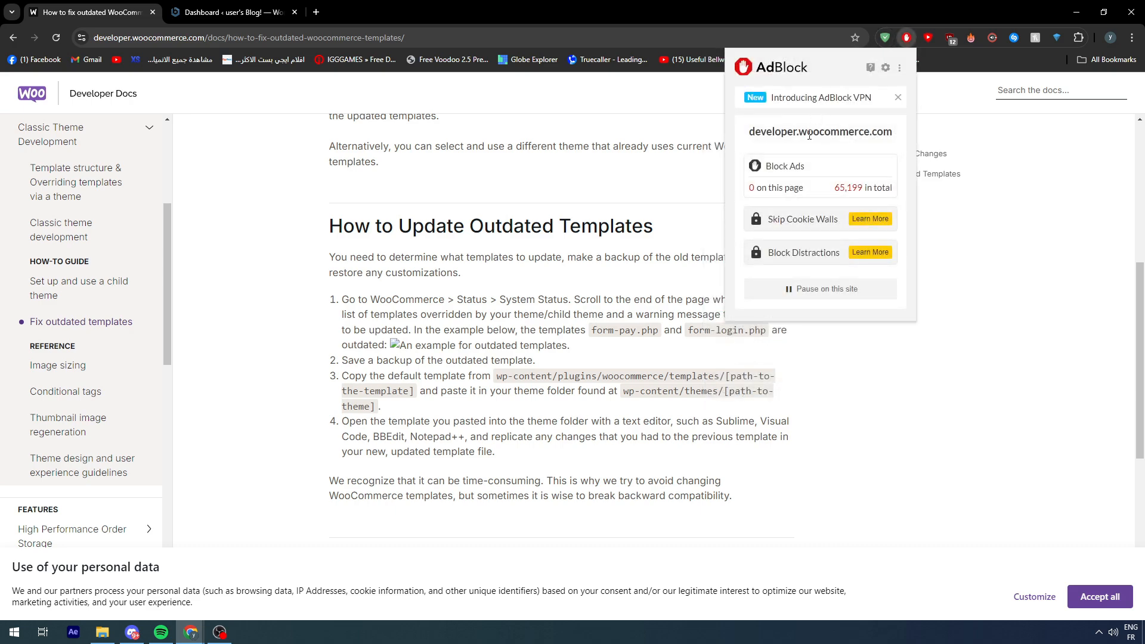
click(781, 291)
scroll(535, 371, down, 6)
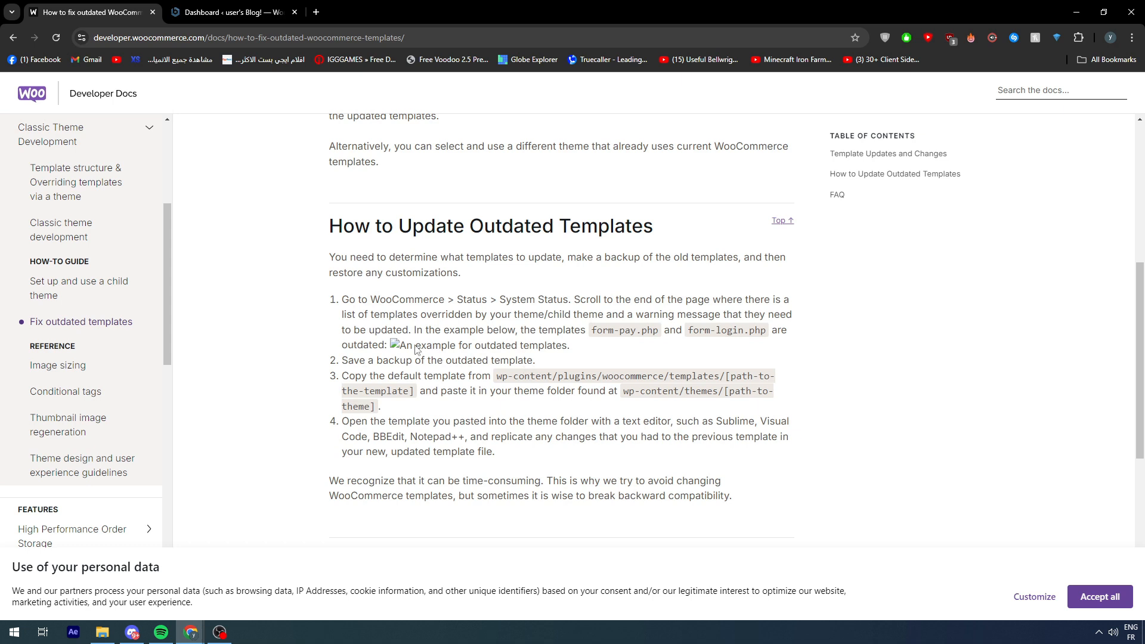
right_click(397, 349)
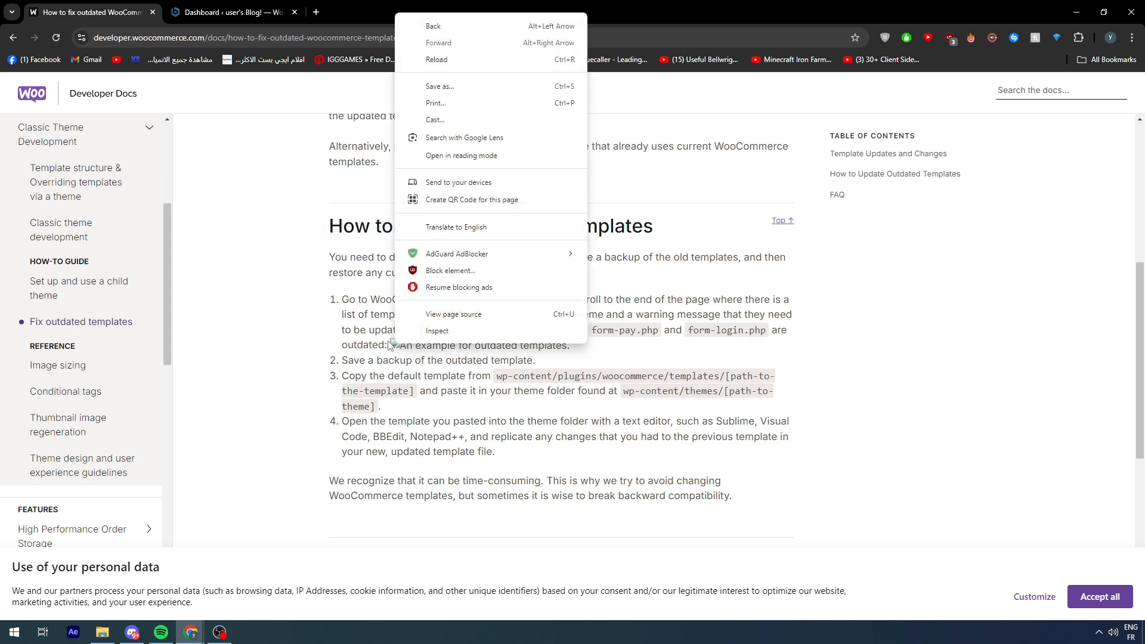
click(334, 304)
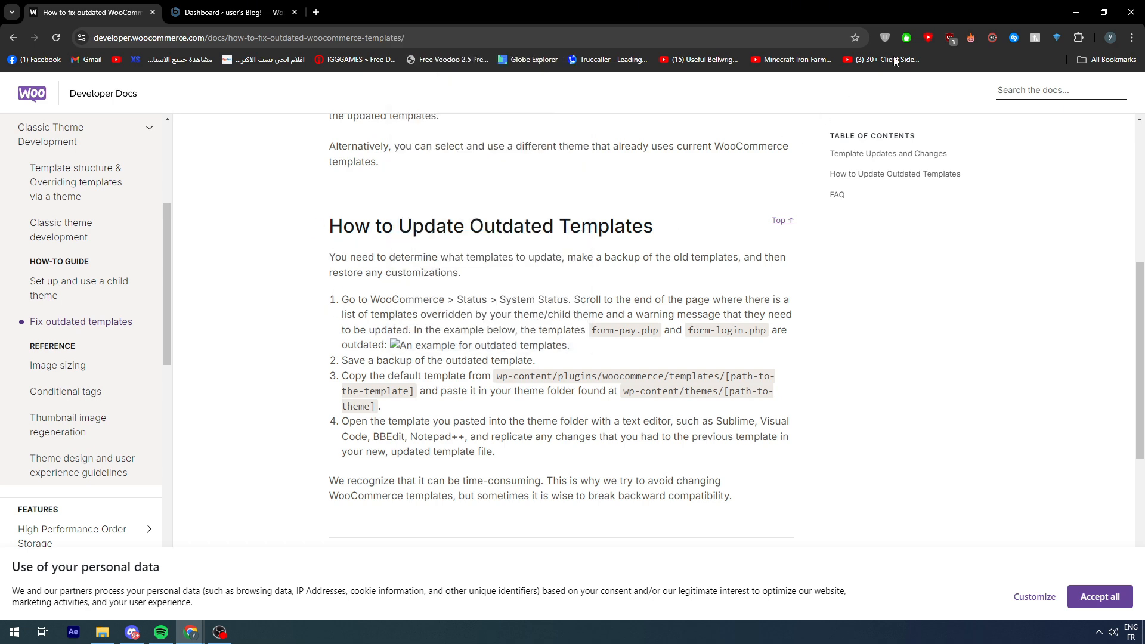
Step: Re-enable AdGuard protection and resume AdBlock on developer.woocommerce.com
click(887, 38)
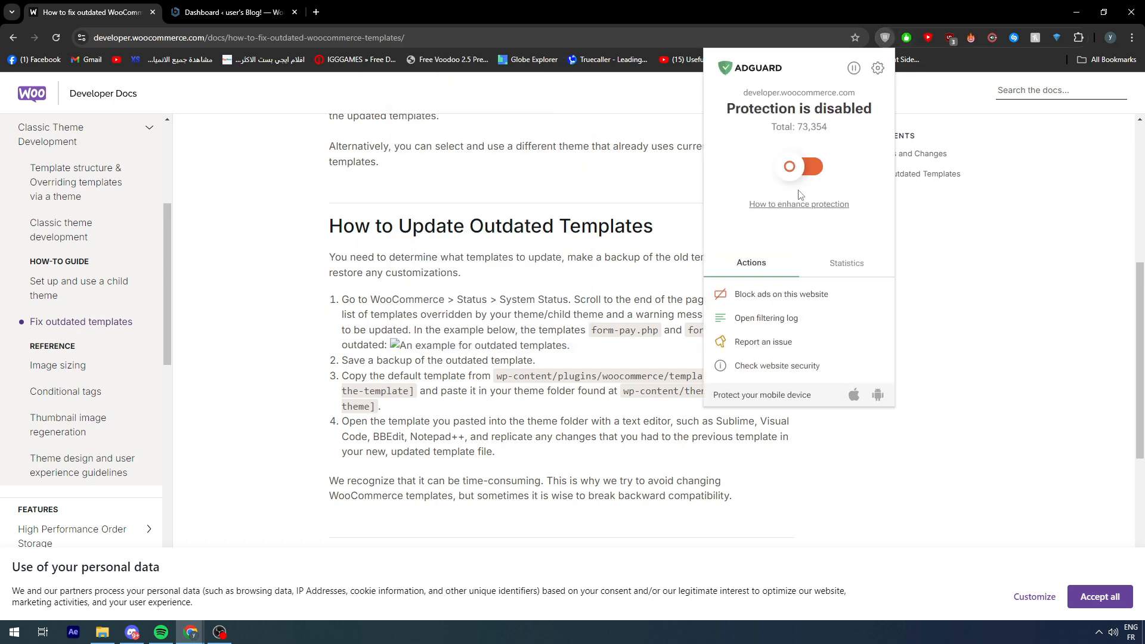
click(810, 168)
click(907, 40)
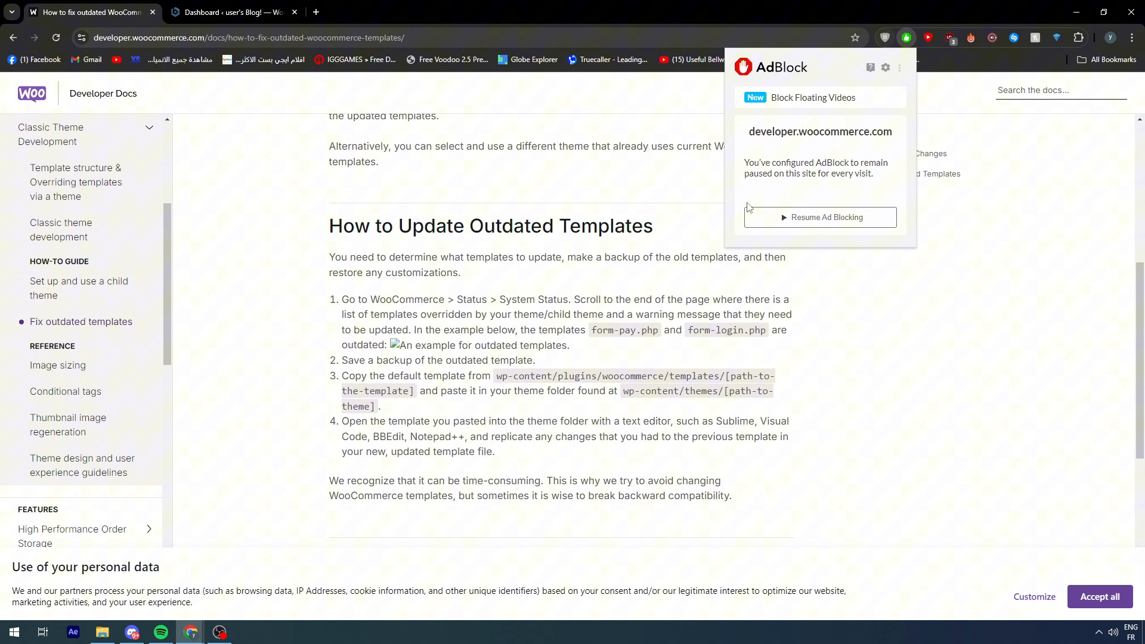
click(797, 222)
Step: Review the instruction about locating outdated templates, highlighting the form-pay.php and form-login.php example
scroll(393, 328, down, 6)
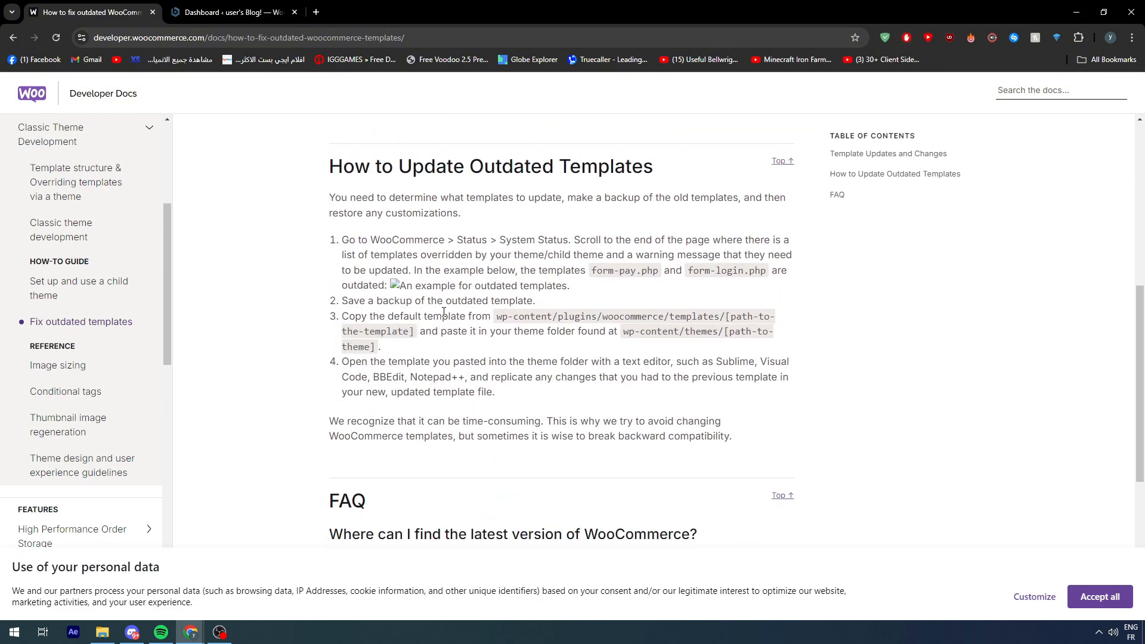
drag(591, 271, 374, 290)
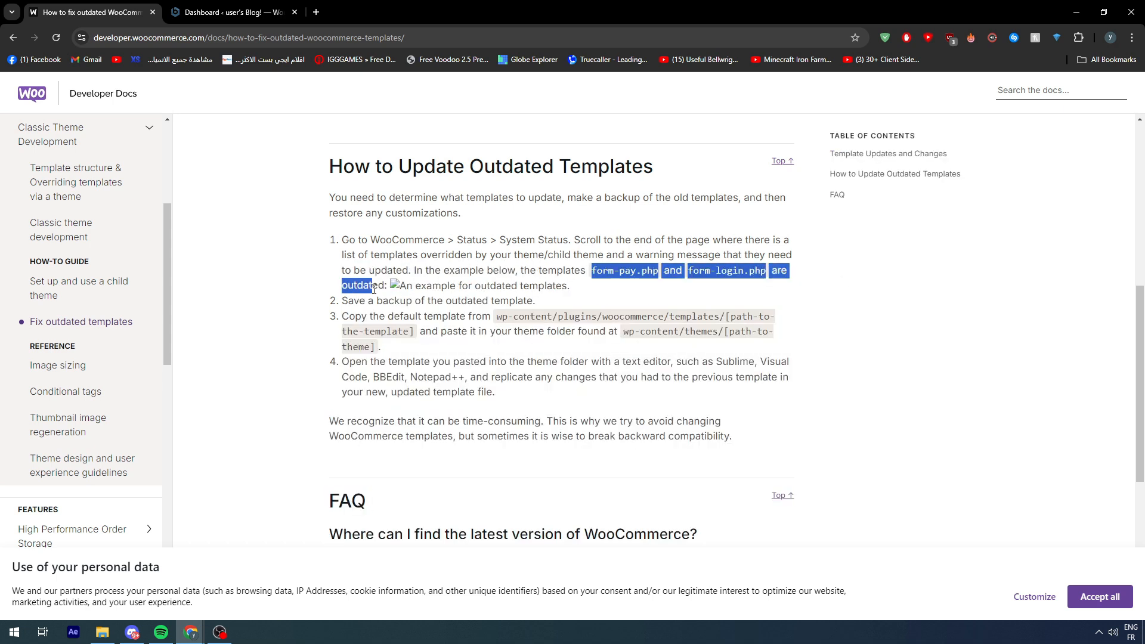
click(374, 289)
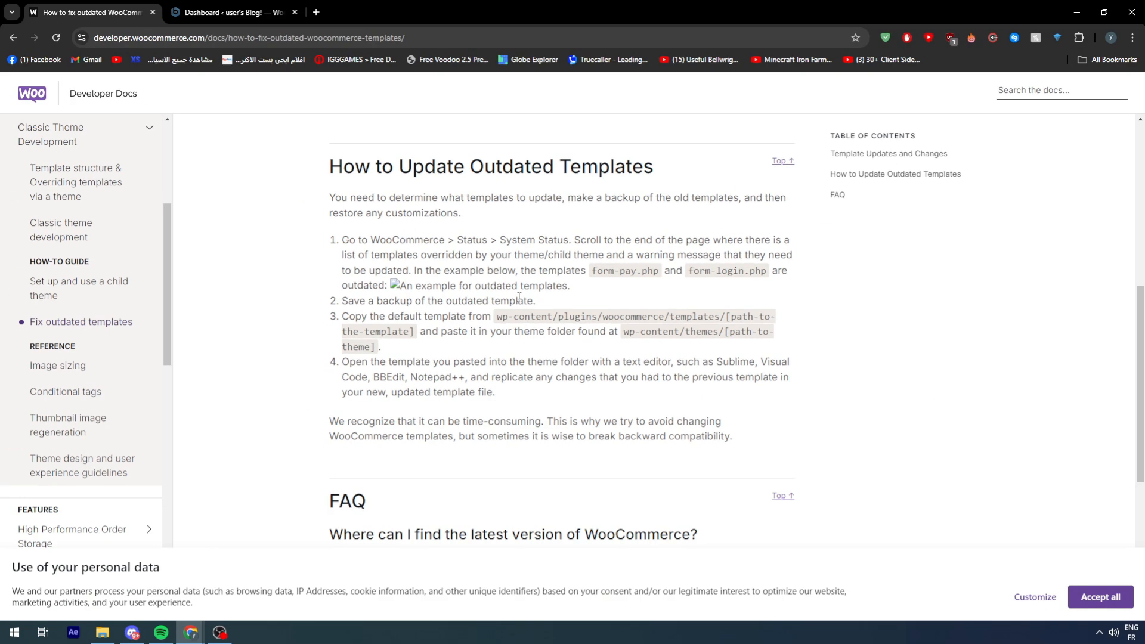
Step: Switch to the WordPress dashboard and search the plugin directory for "all in one"
key(ctrl+Tab)
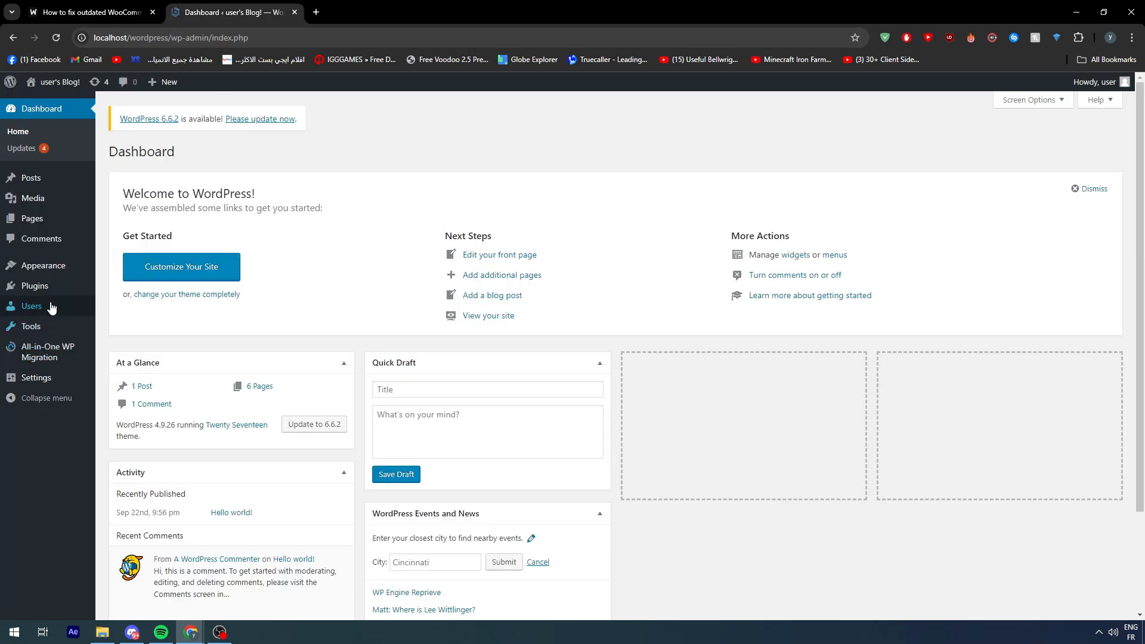
click(122, 304)
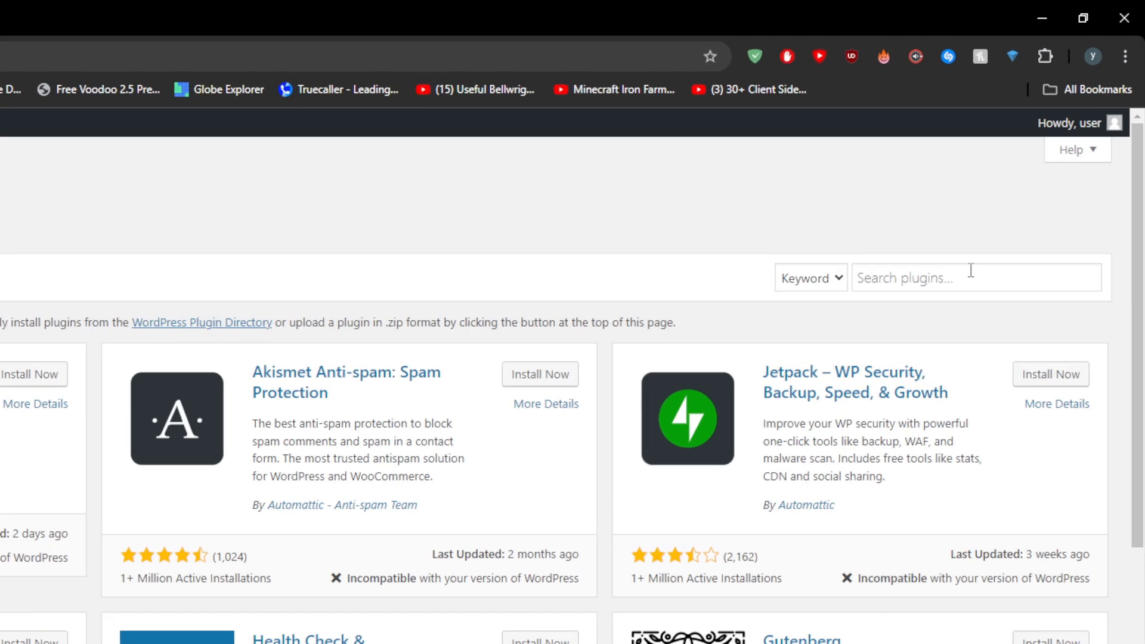
click(1029, 181)
text(al)
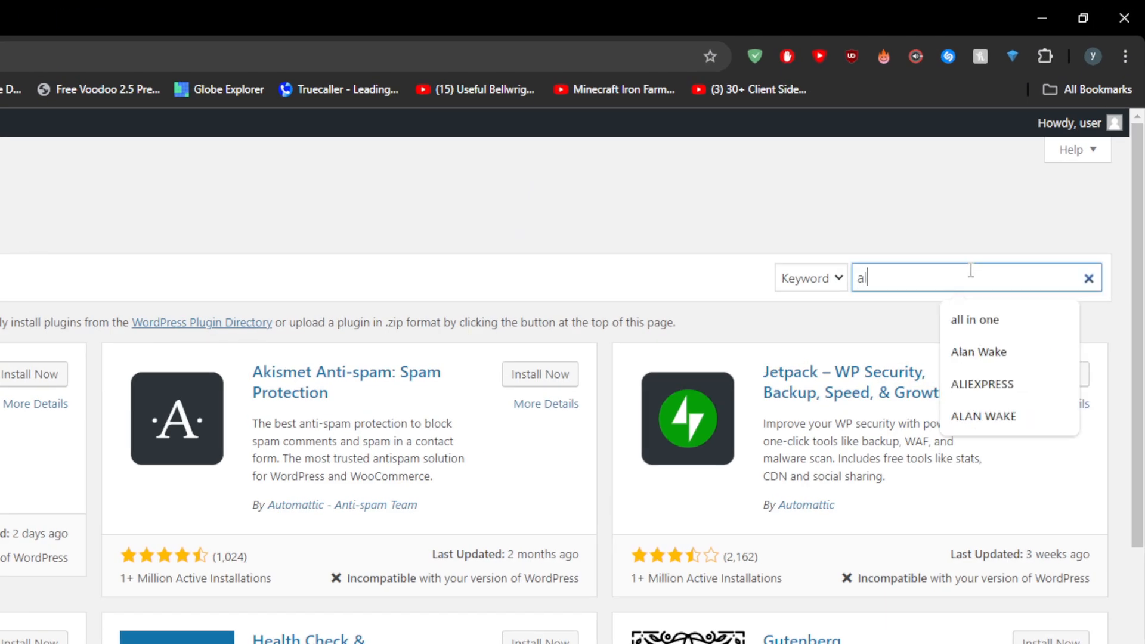
text(l in one)
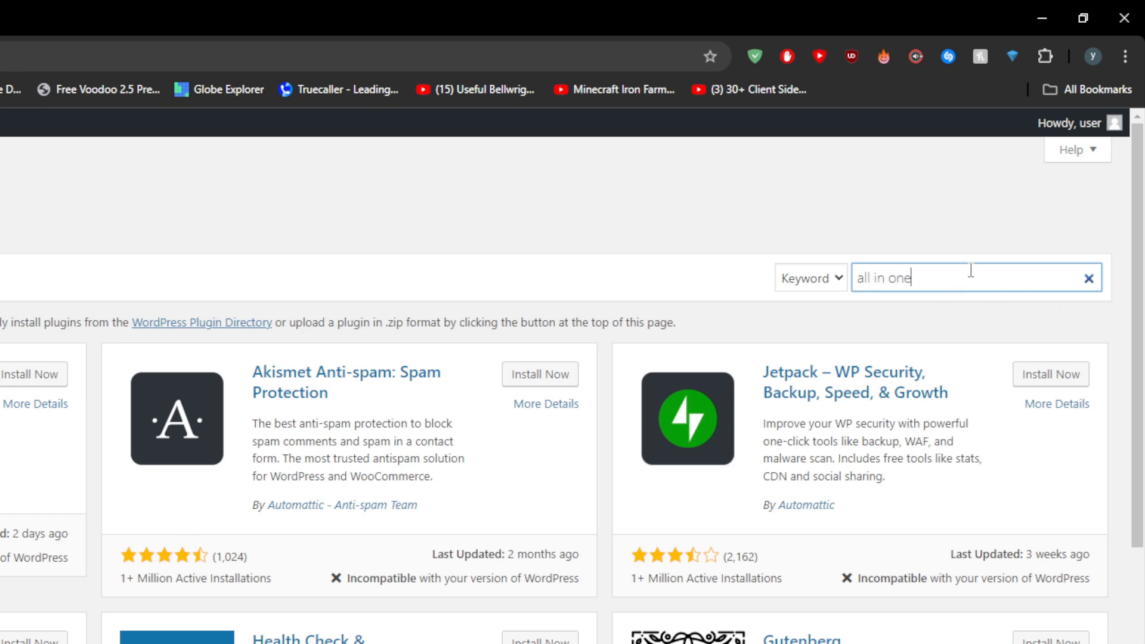
key(Return)
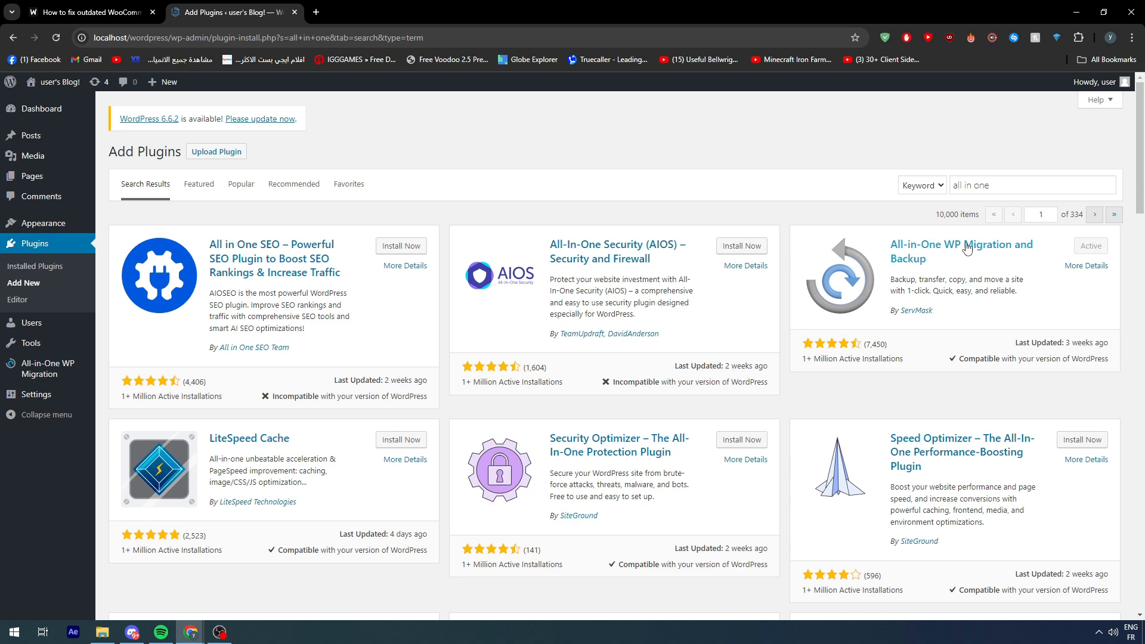
scroll(932, 245, down, 1)
scroll(931, 245, up, 1)
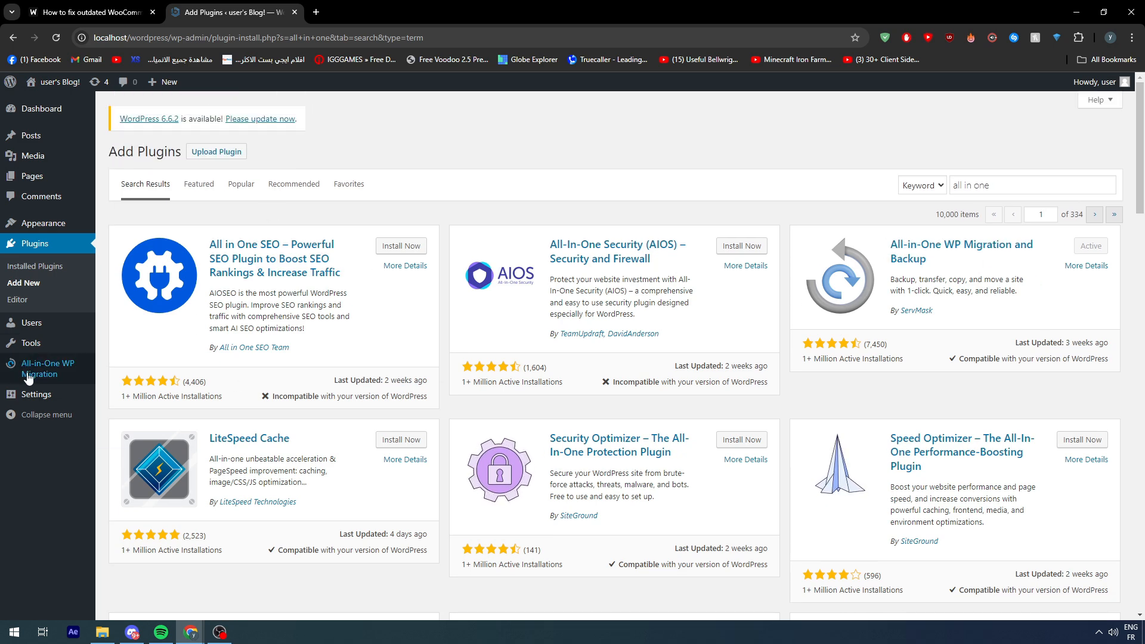
Step: Create a new site backup with All-in-One WP Migration
mouse_move(48, 368)
click(114, 363)
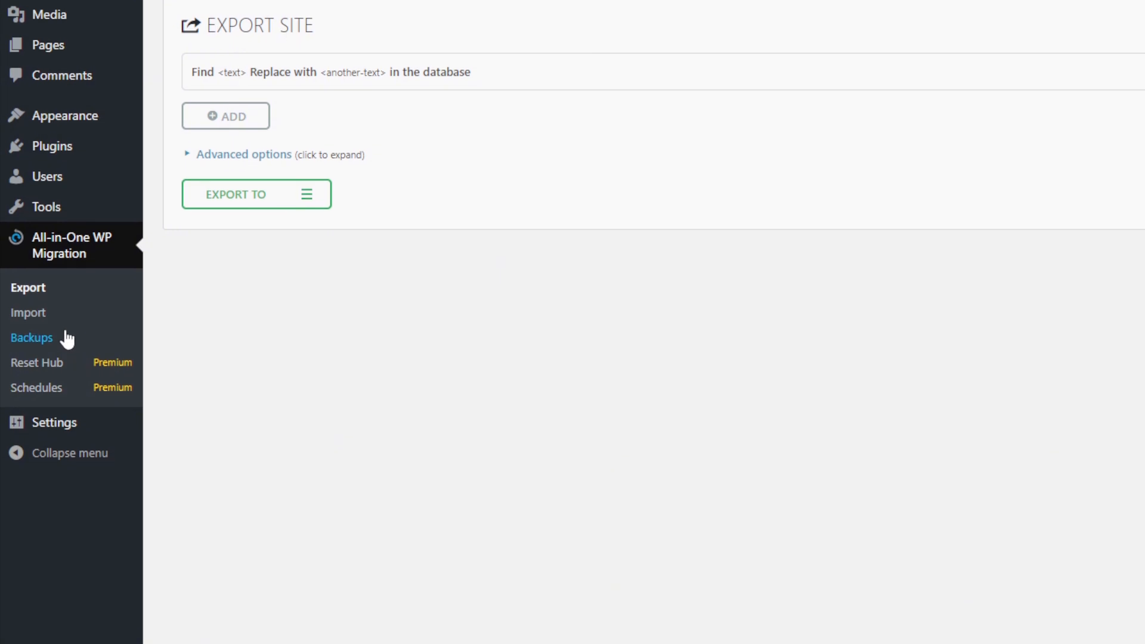
click(66, 354)
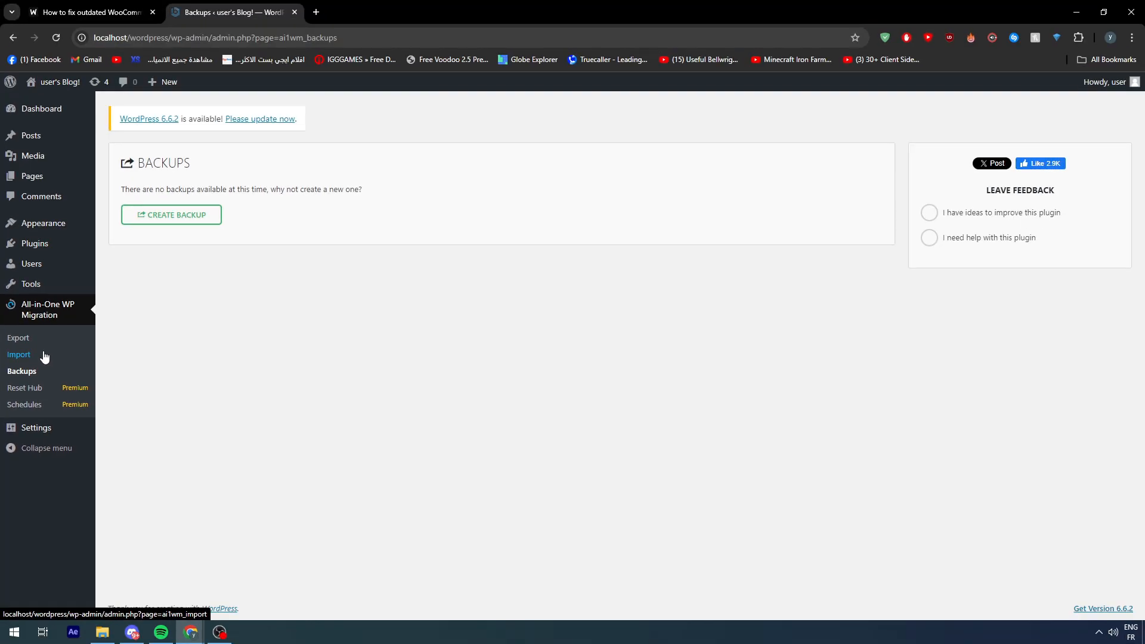
click(259, 120)
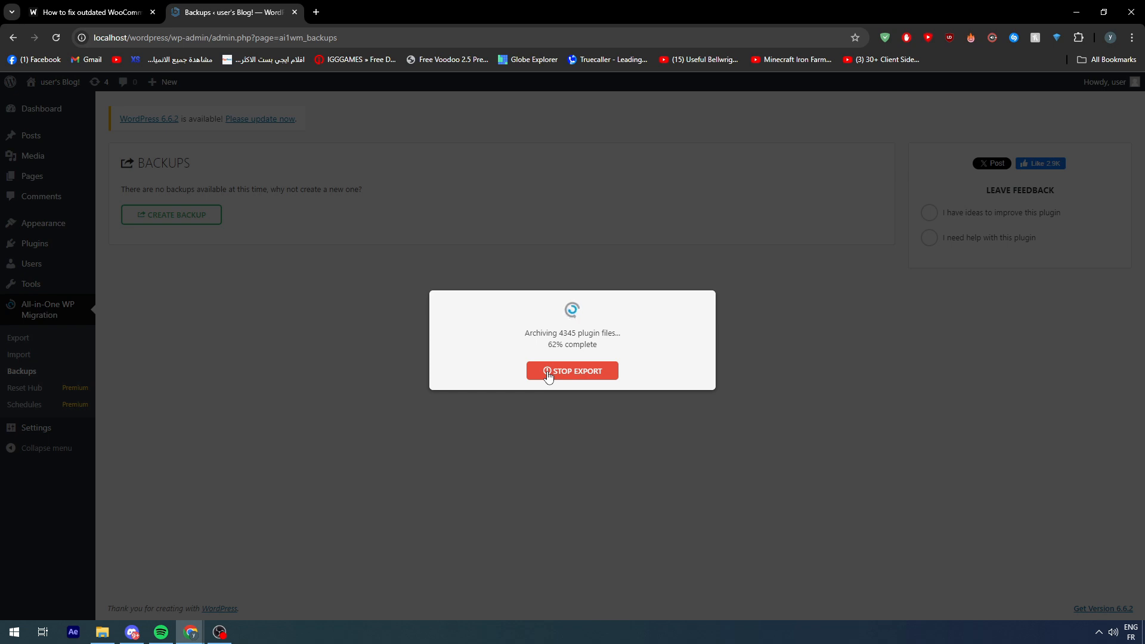
mouse_move(528, 333)
mouse_down()
mouse_move(616, 345)
mouse_move(507, 334)
mouse_up()
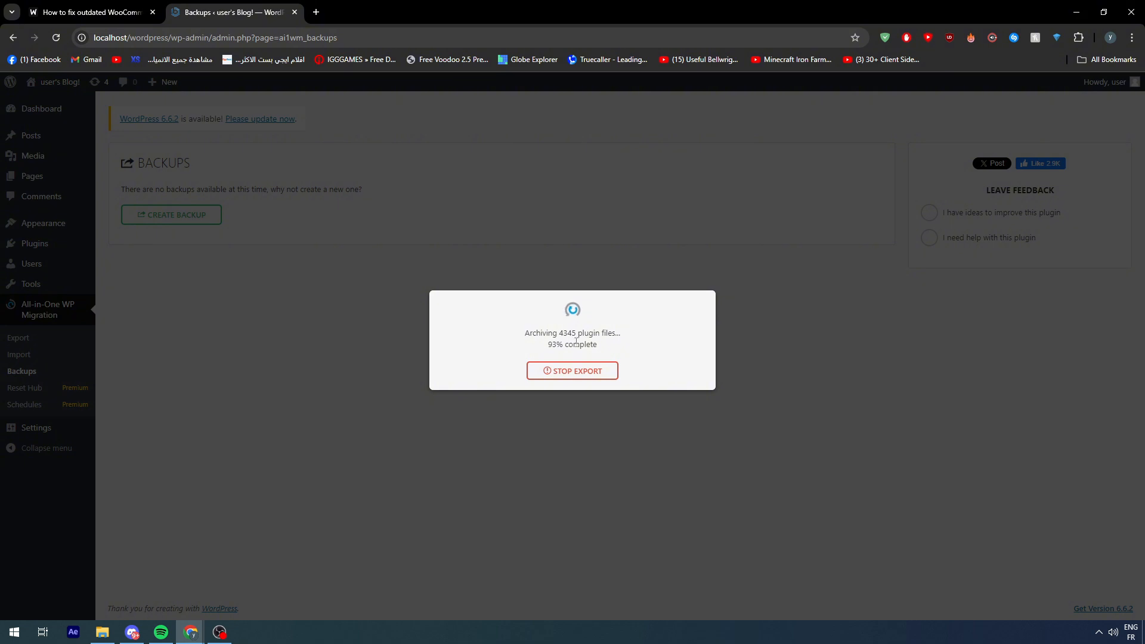
Step: Return to the WooCommerce documentation and read the steps on copying the default template and replicating customizations
key(ctrl+Tab)
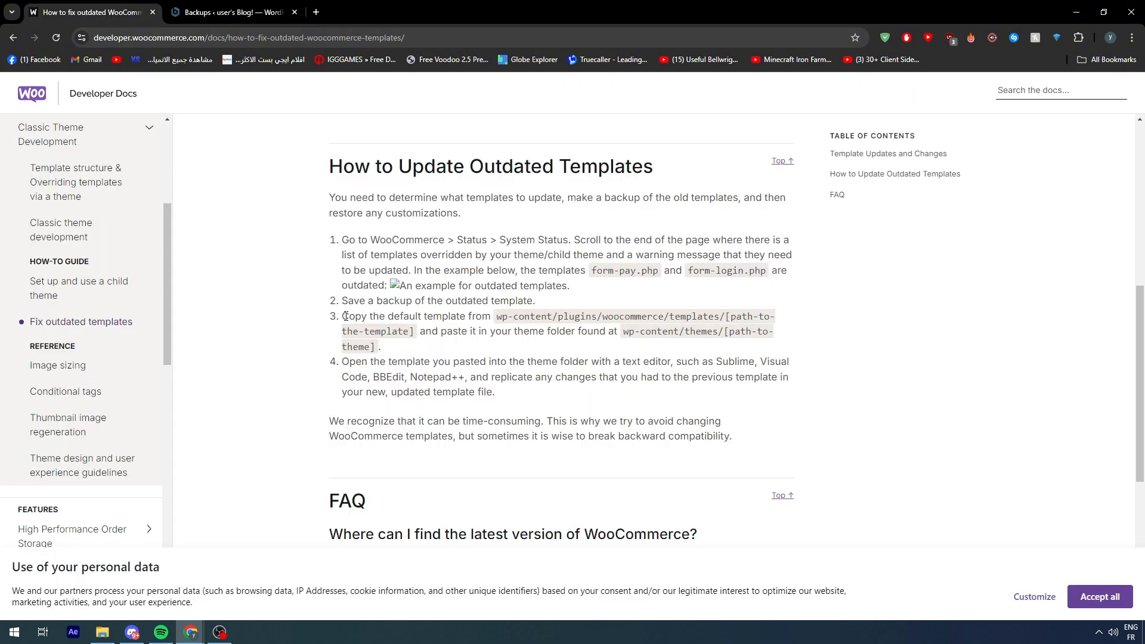
drag(345, 316, 494, 316)
click(493, 316)
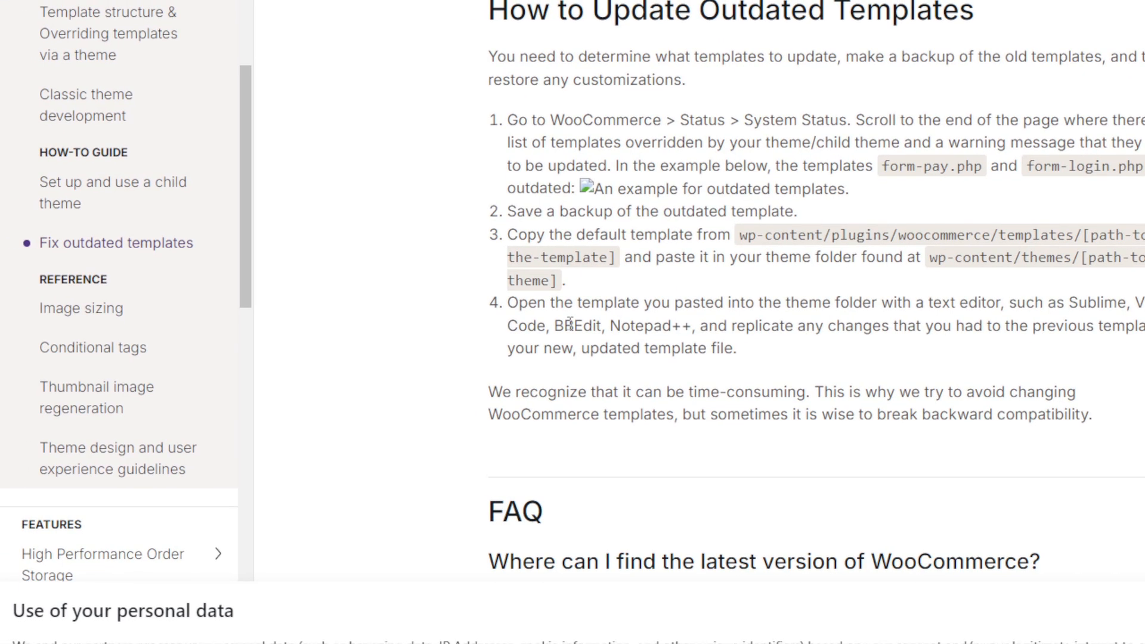
scroll(549, 373, down, 3)
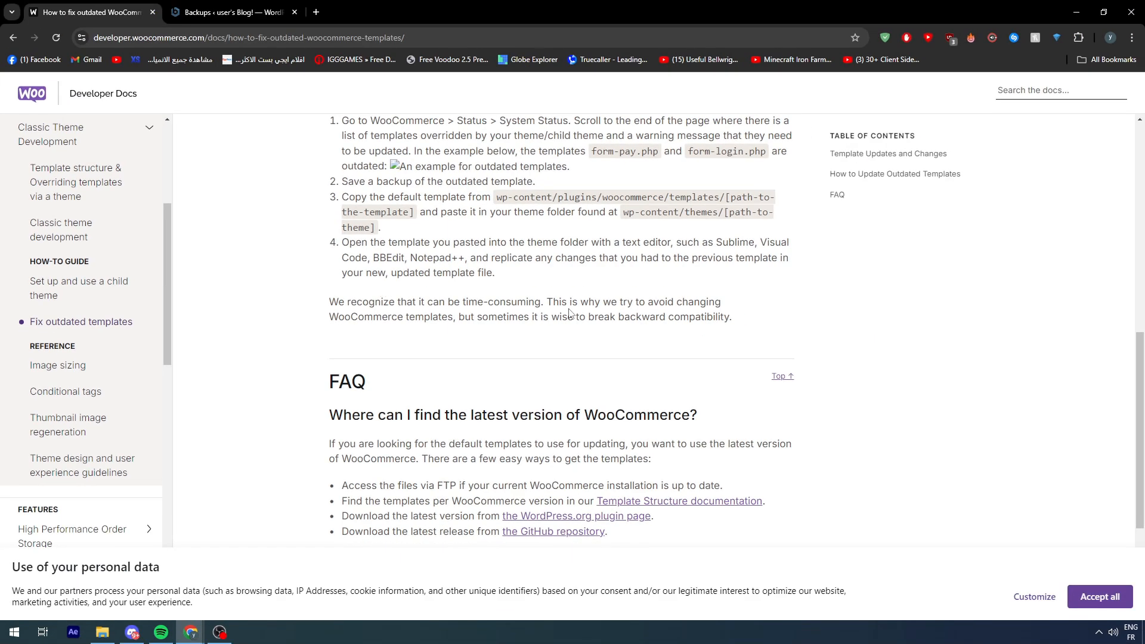
scroll(600, 392, up, 1)
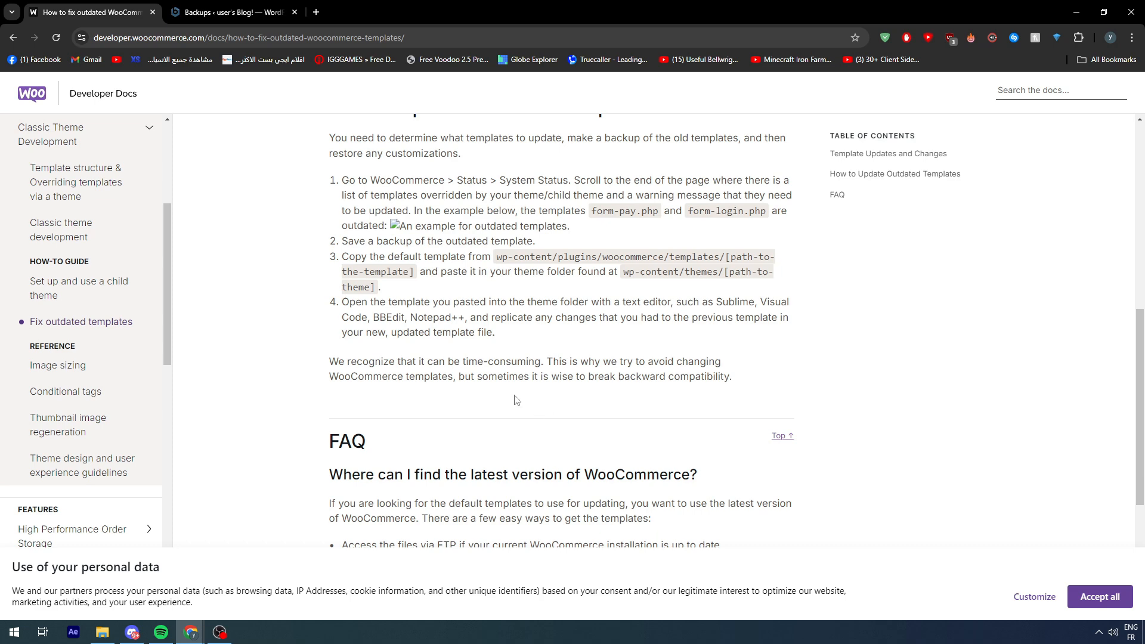
Step: Read the FAQ on where to find the latest version of the WooCommerce templates
scroll(516, 396, down, 4)
scroll(516, 396, up, 3)
scroll(515, 396, down, 3)
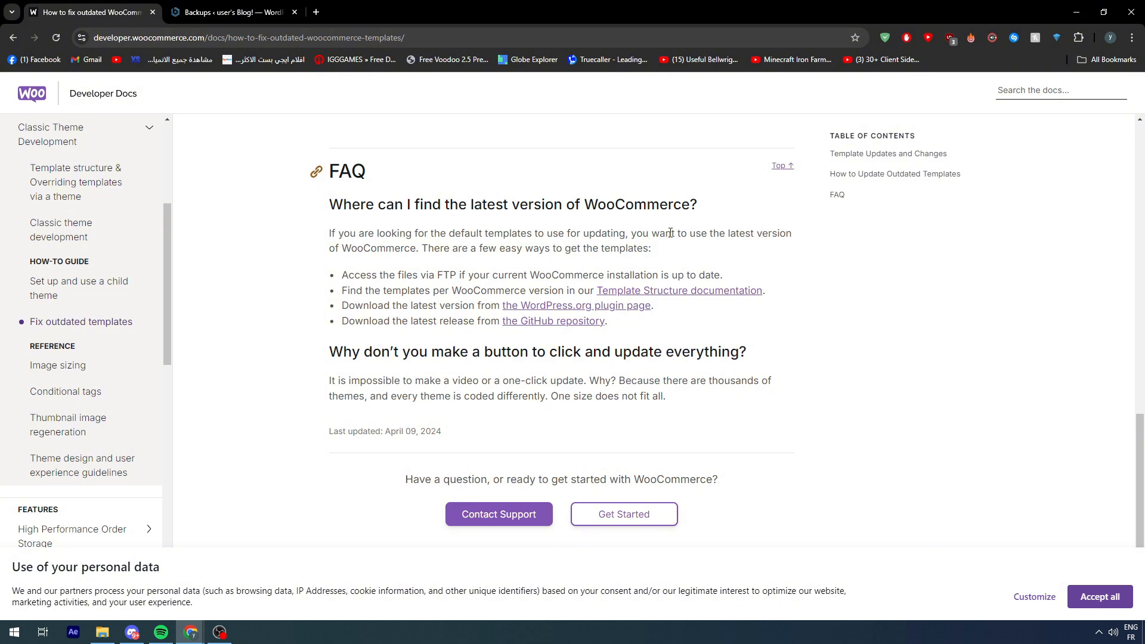
drag(330, 260, 657, 260)
click(666, 260)
scroll(378, 395, up, 15)
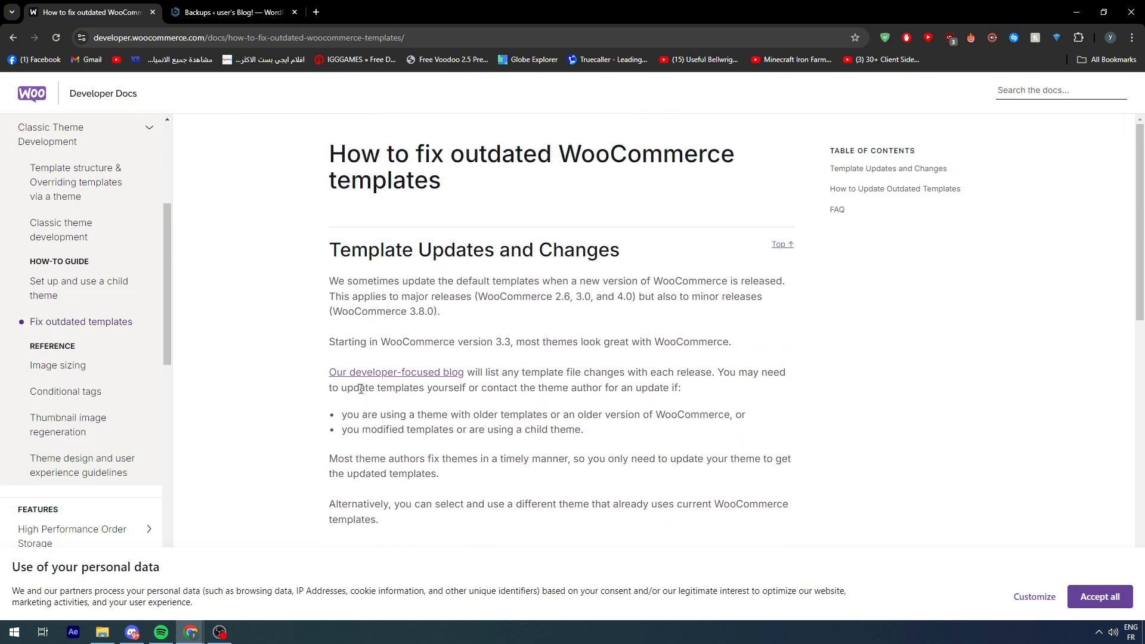
Step: Accept all personal data usage in the documentation site's consent notice
scroll(358, 387, down, 6)
scroll(351, 387, down, 6)
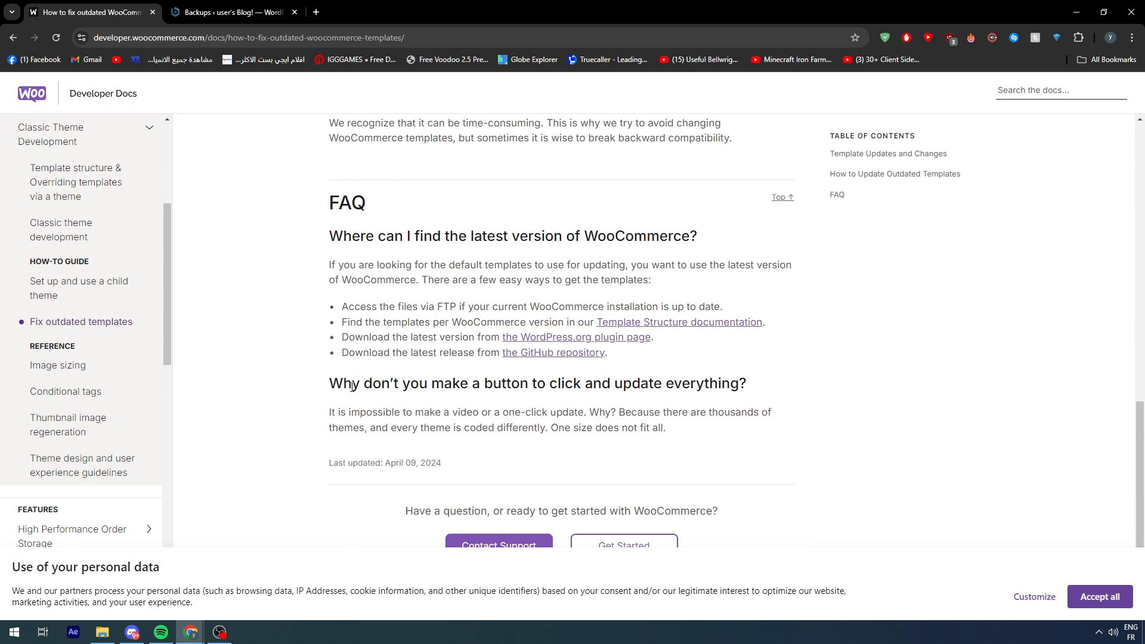
scroll(344, 390, up, 5)
scroll(344, 390, up, 7)
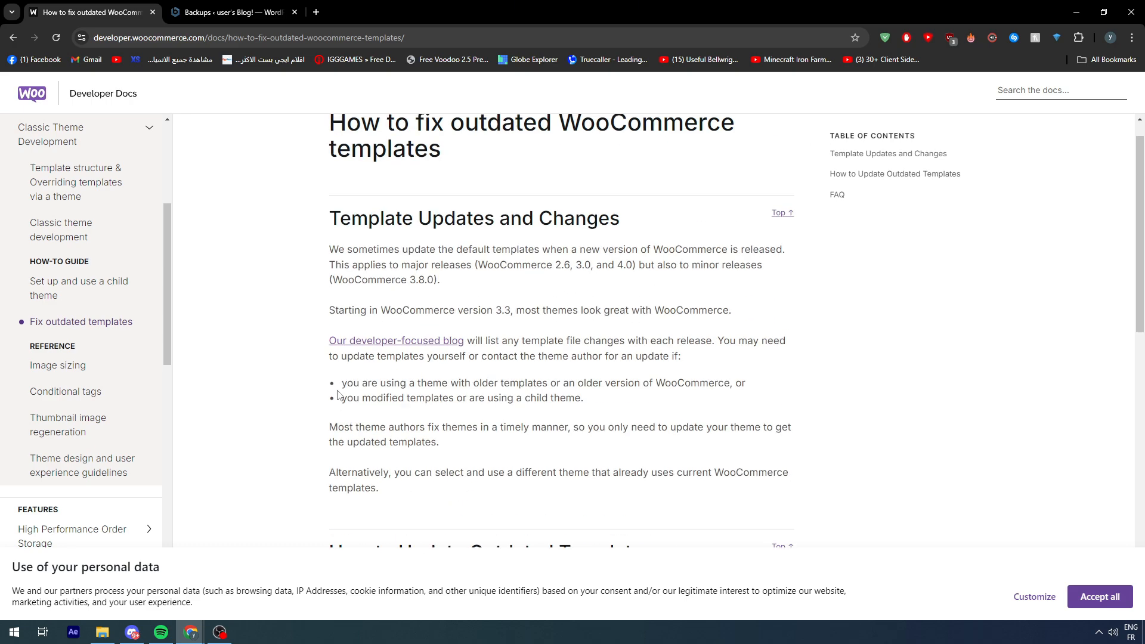
click(1119, 602)
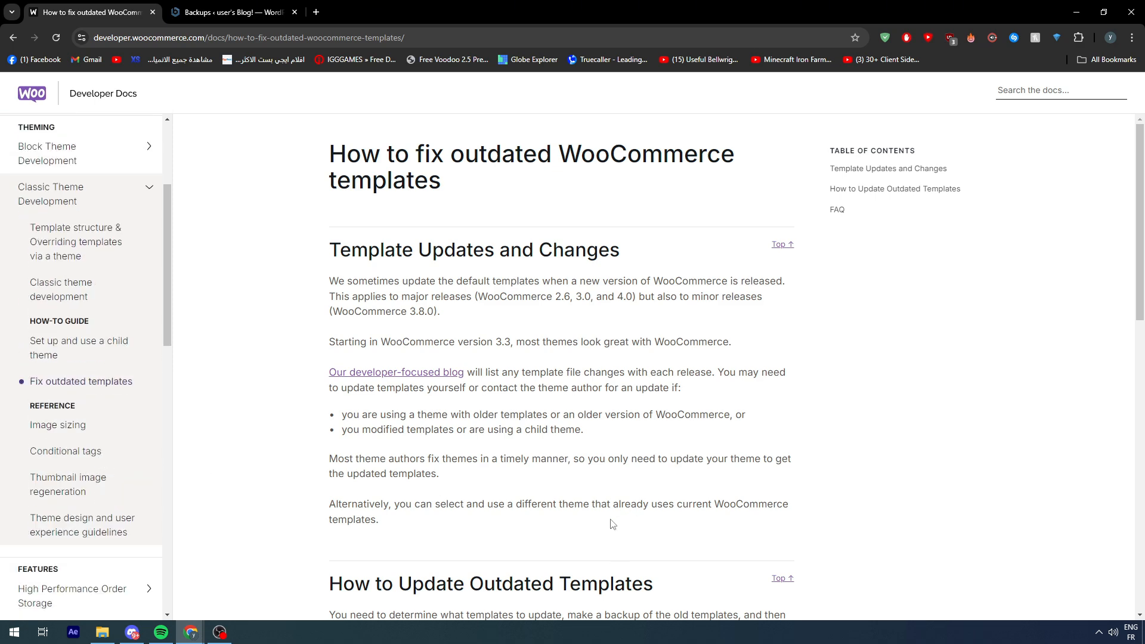
scroll(613, 524, down, 5)
scroll(620, 417, up, 5)
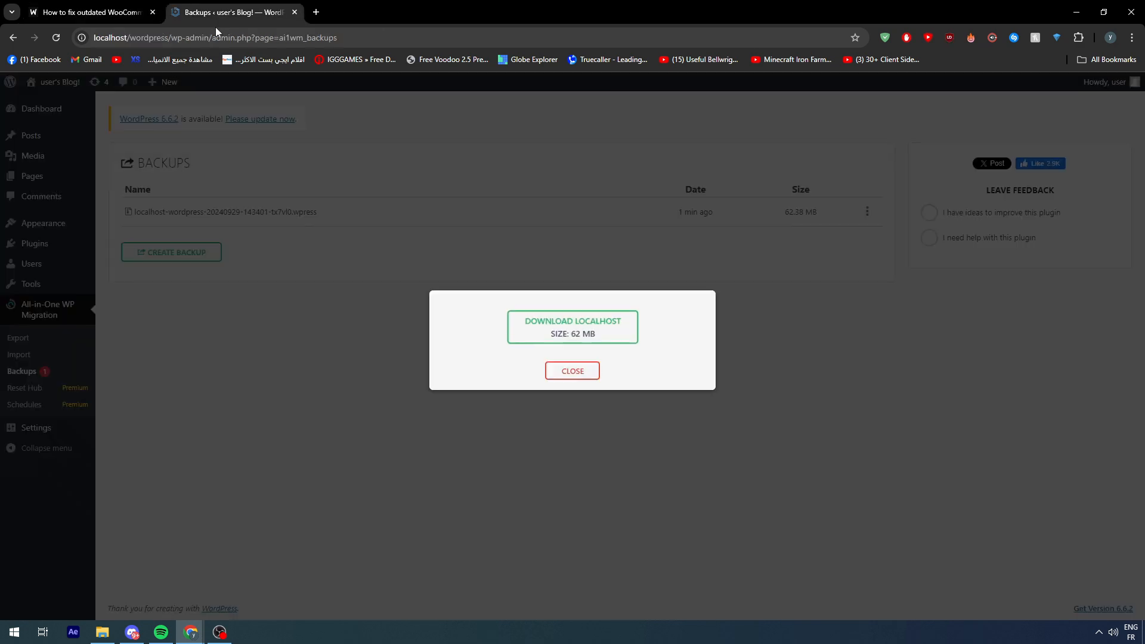
Step: Return to the WordPress backups page, download the new localhost backup file and close the download dialog
click(216, 16)
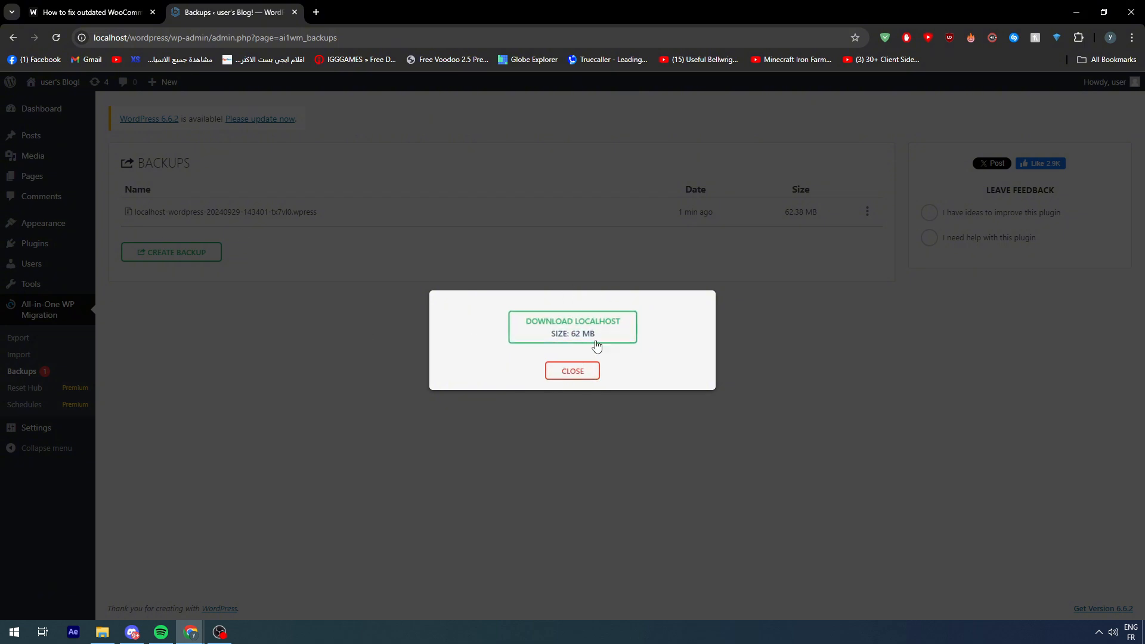
click(534, 340)
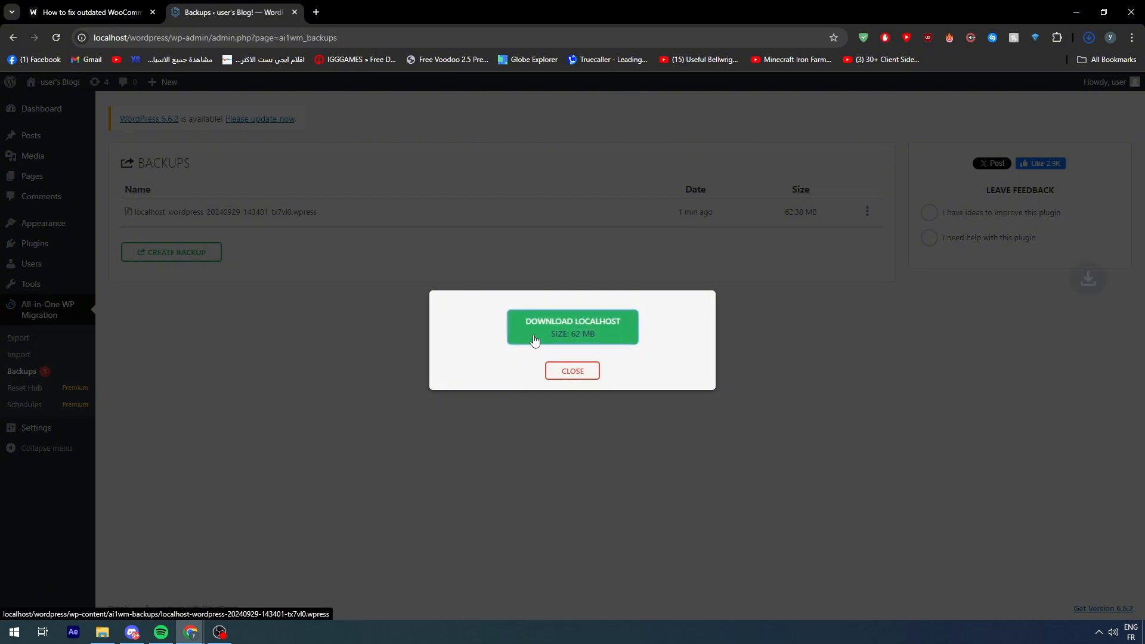
click(547, 371)
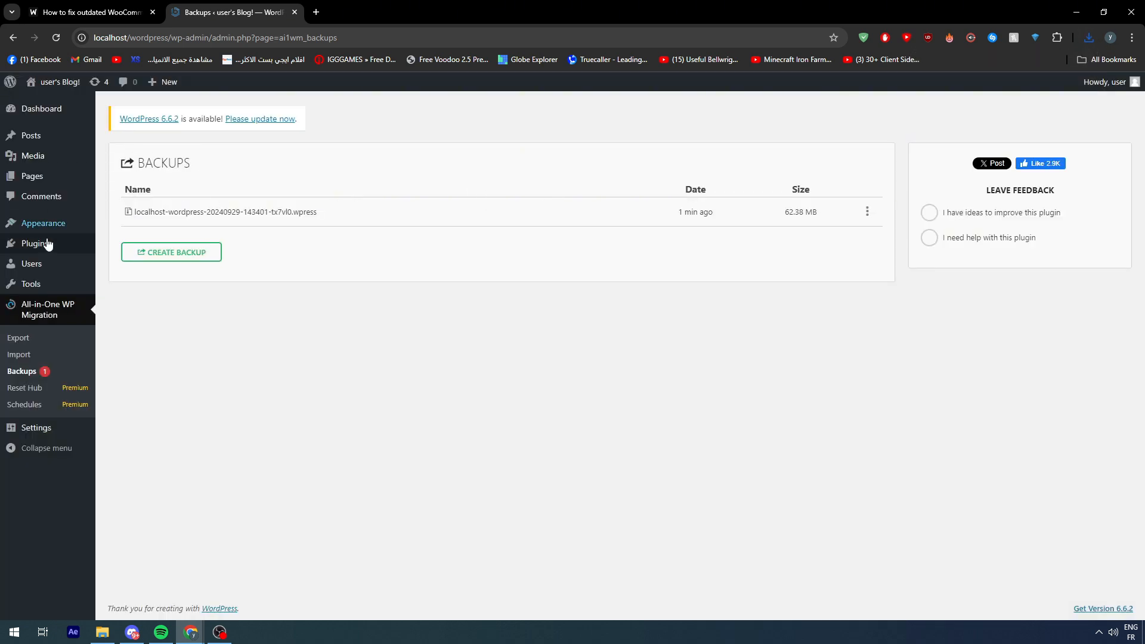
Step: Review the restore, download, list and delete actions available for the saved backup
drag(134, 207, 207, 224)
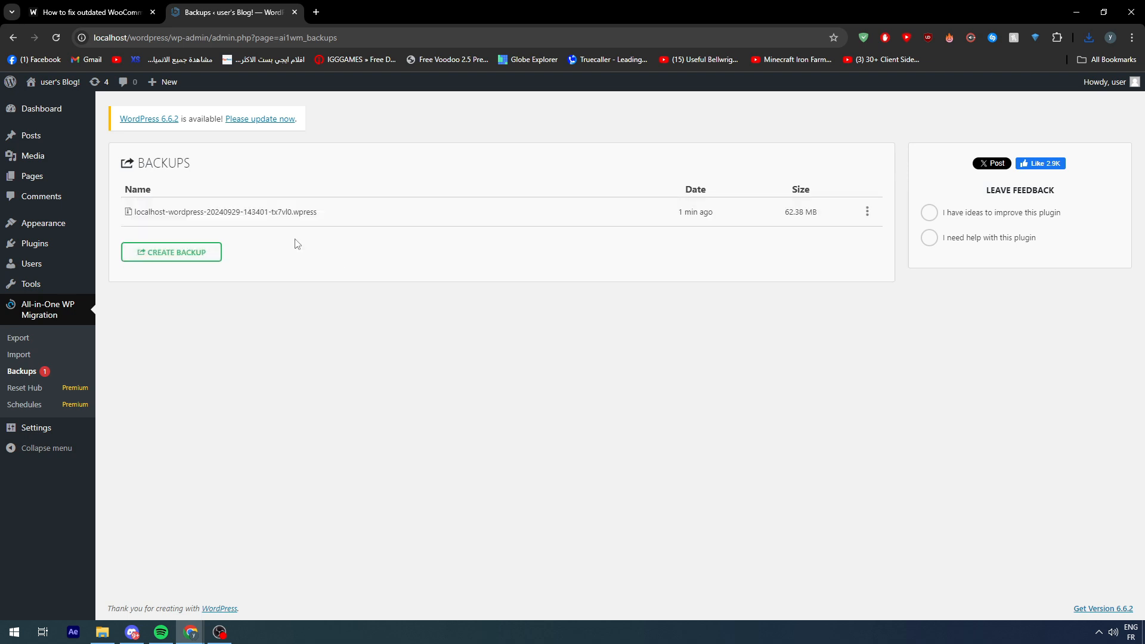
click(867, 211)
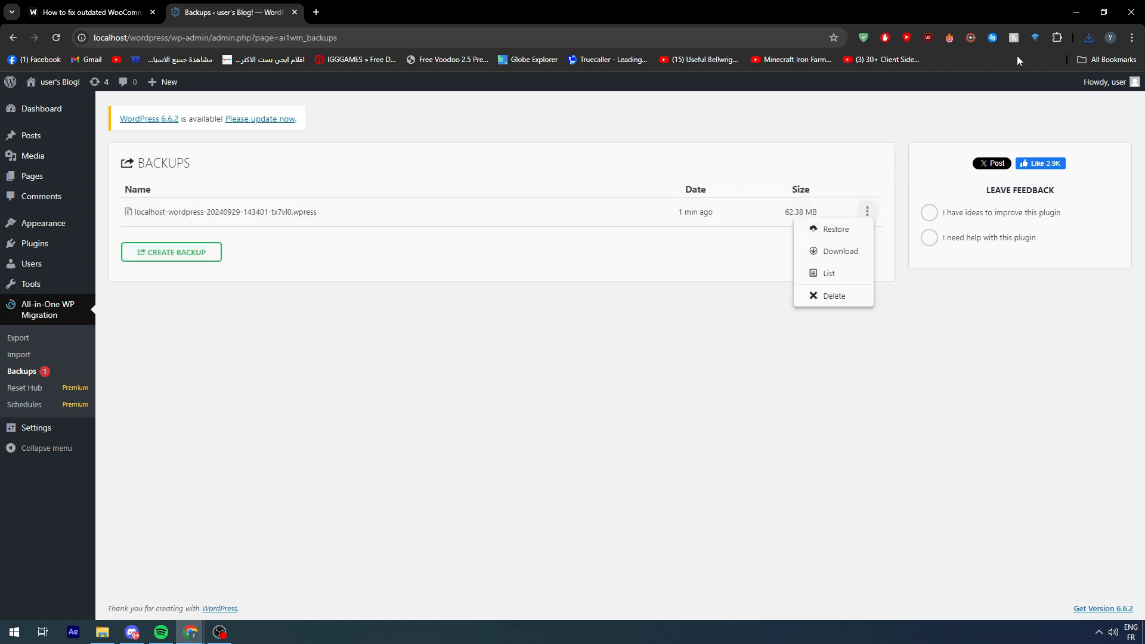
click(754, 239)
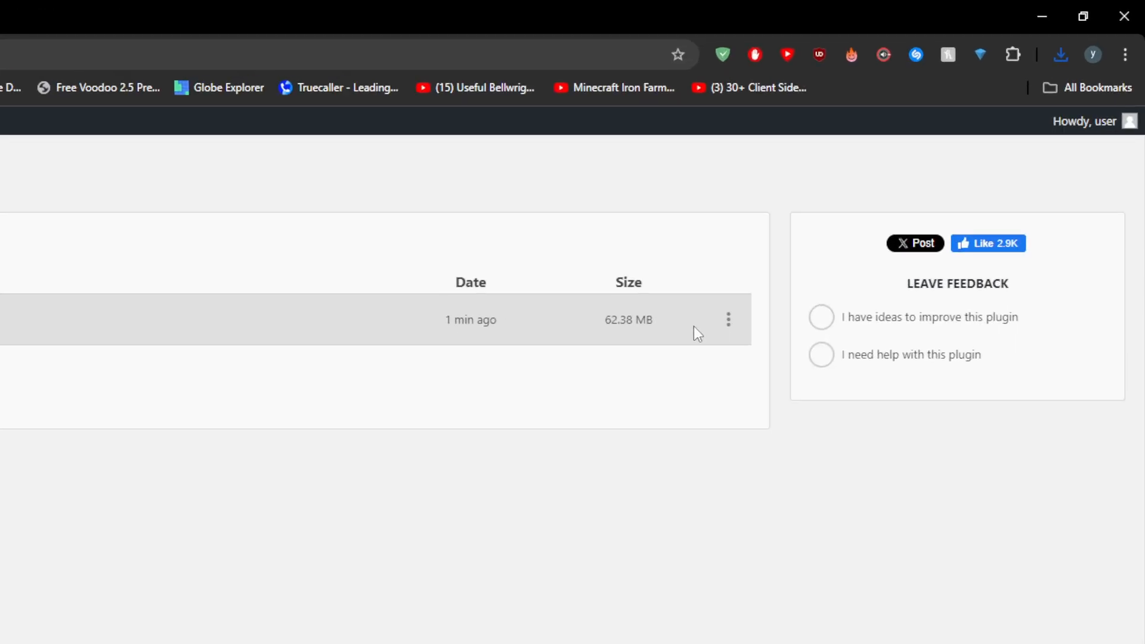
click(729, 320)
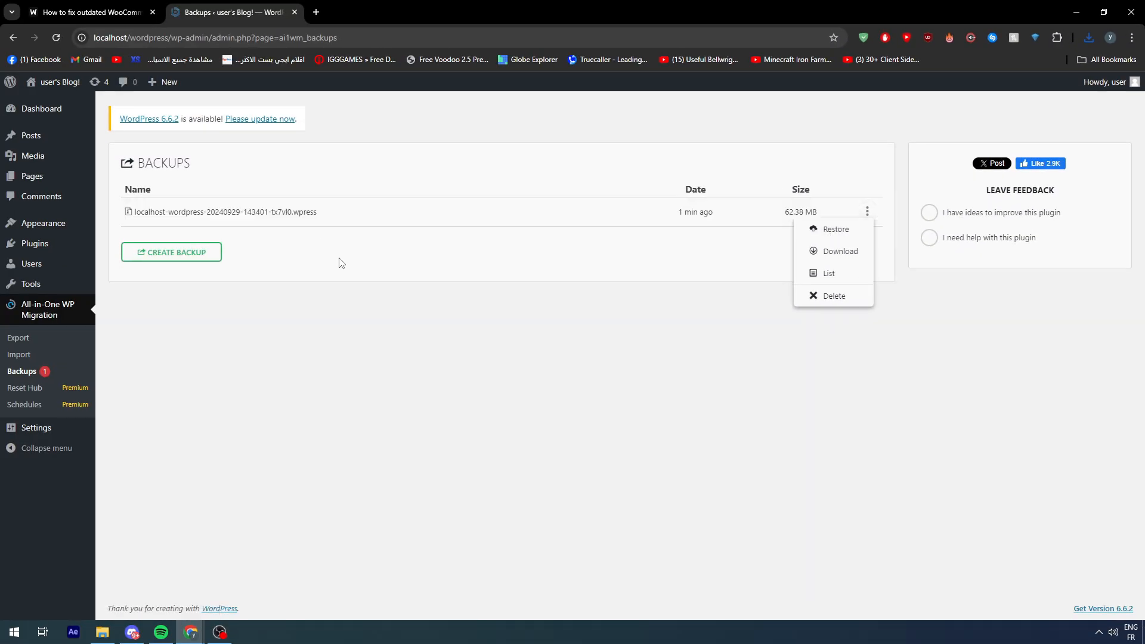
click(341, 263)
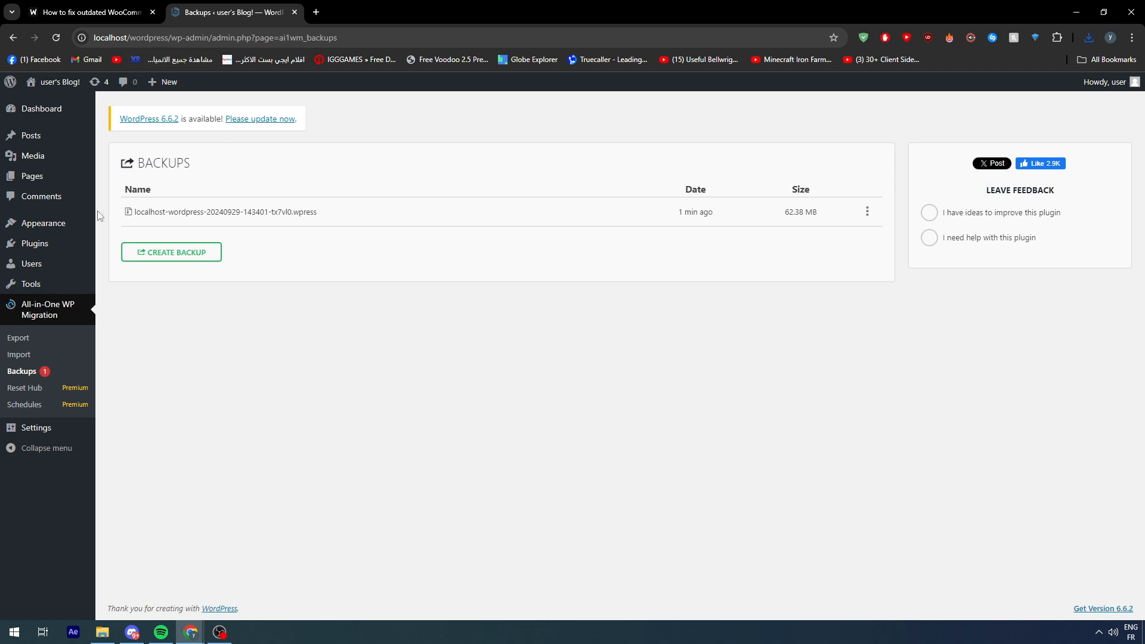
click(106, 14)
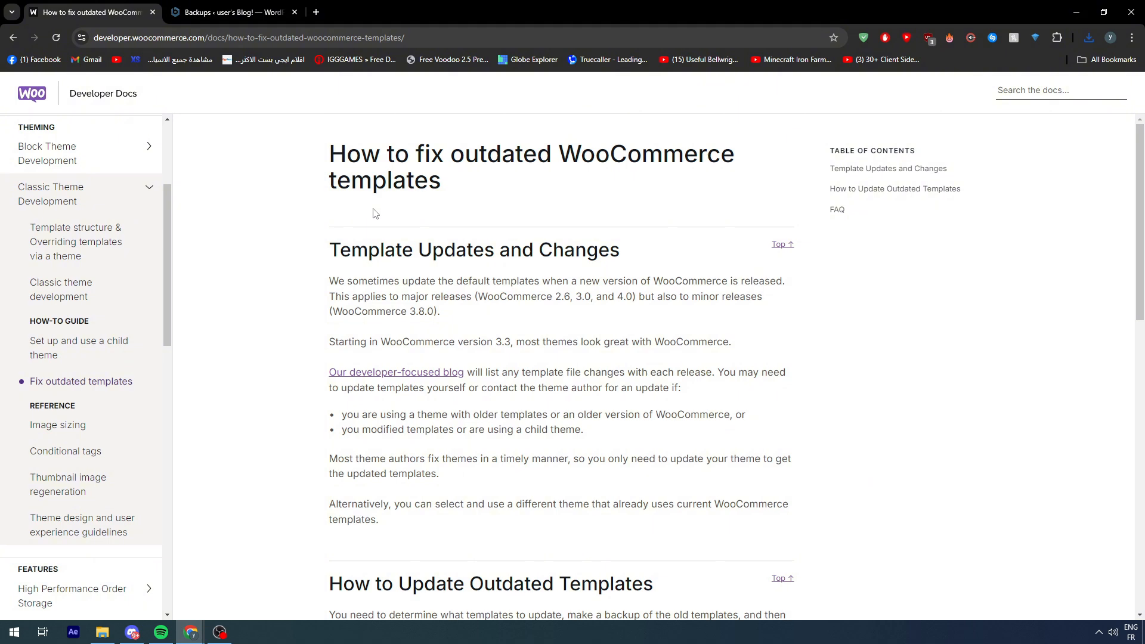
click(233, 12)
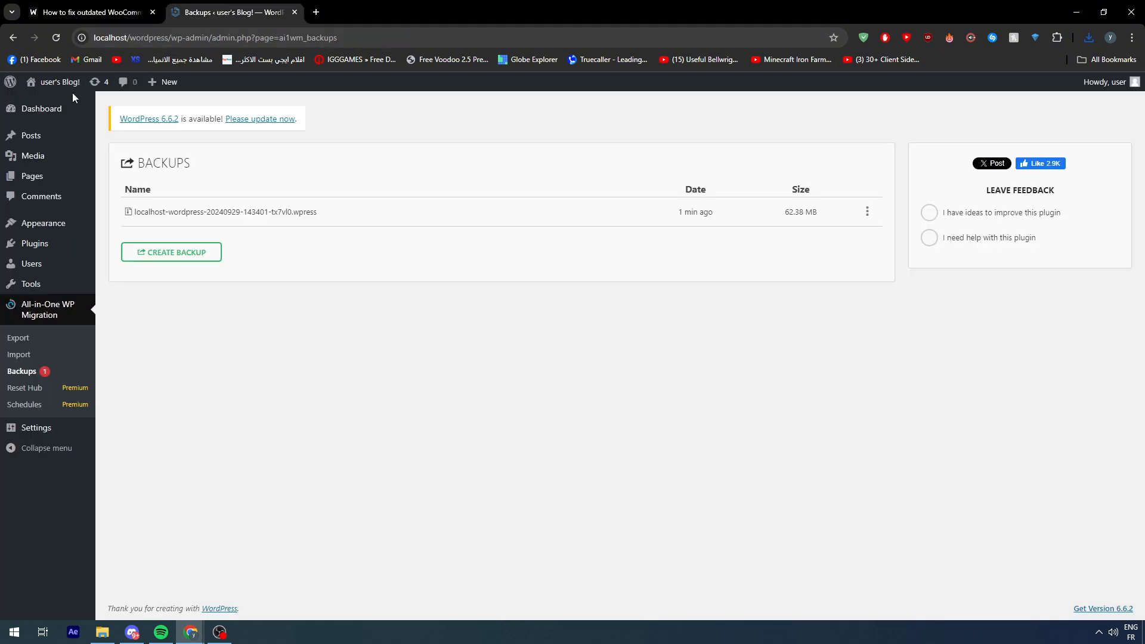
mouse_move(41, 94)
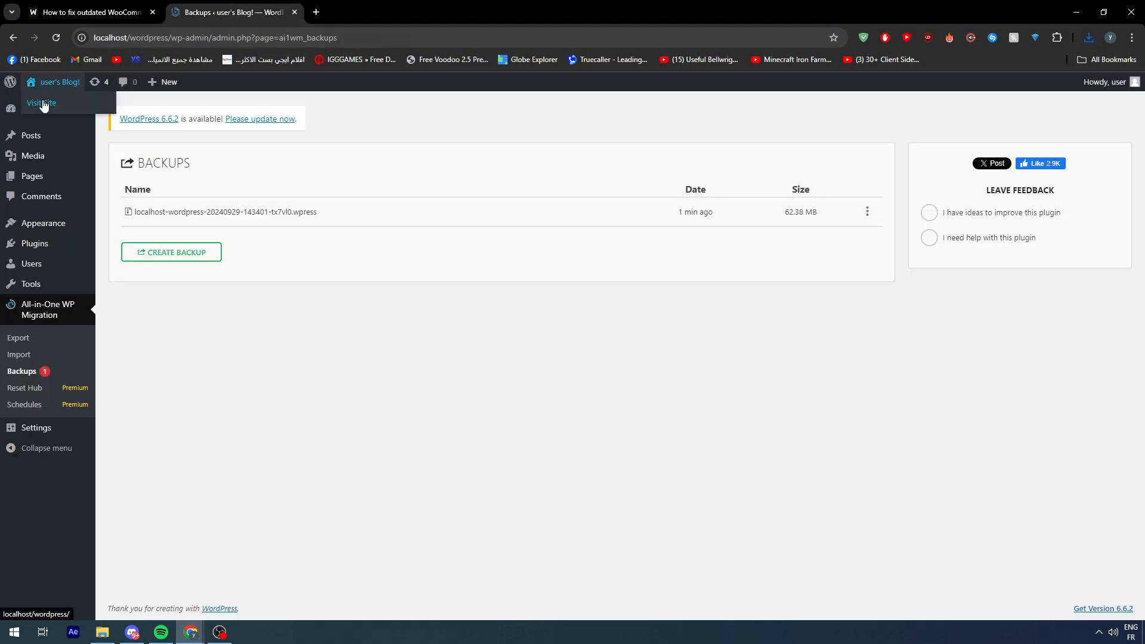
Step: Go to the page for adding new plugins and search the plugin directory for "elementor"
mouse_move(28, 261)
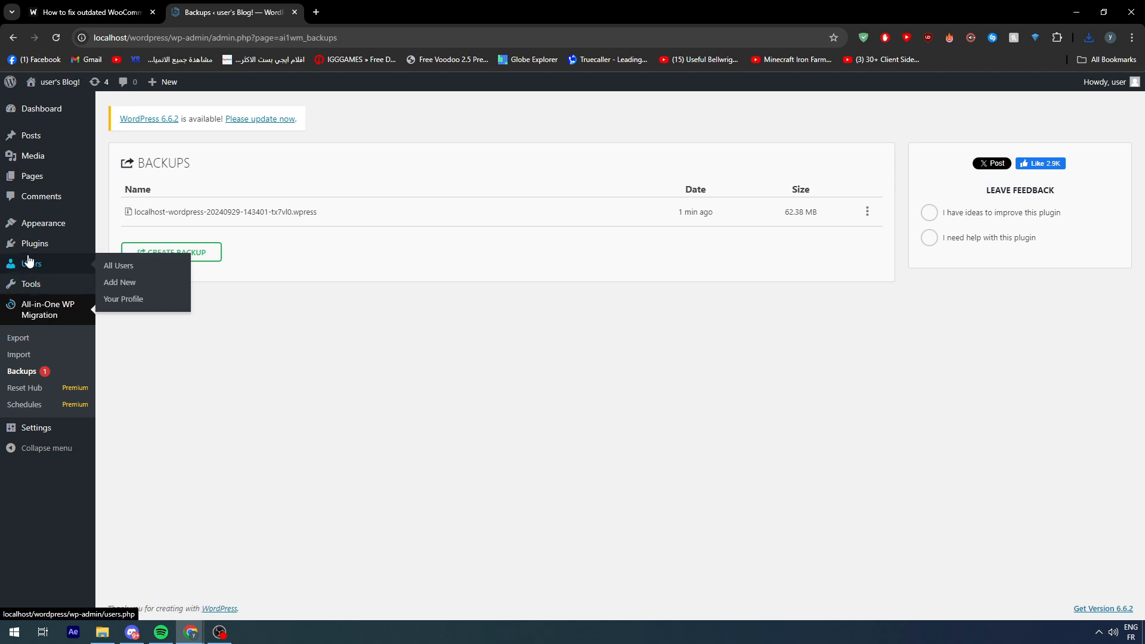
click(125, 263)
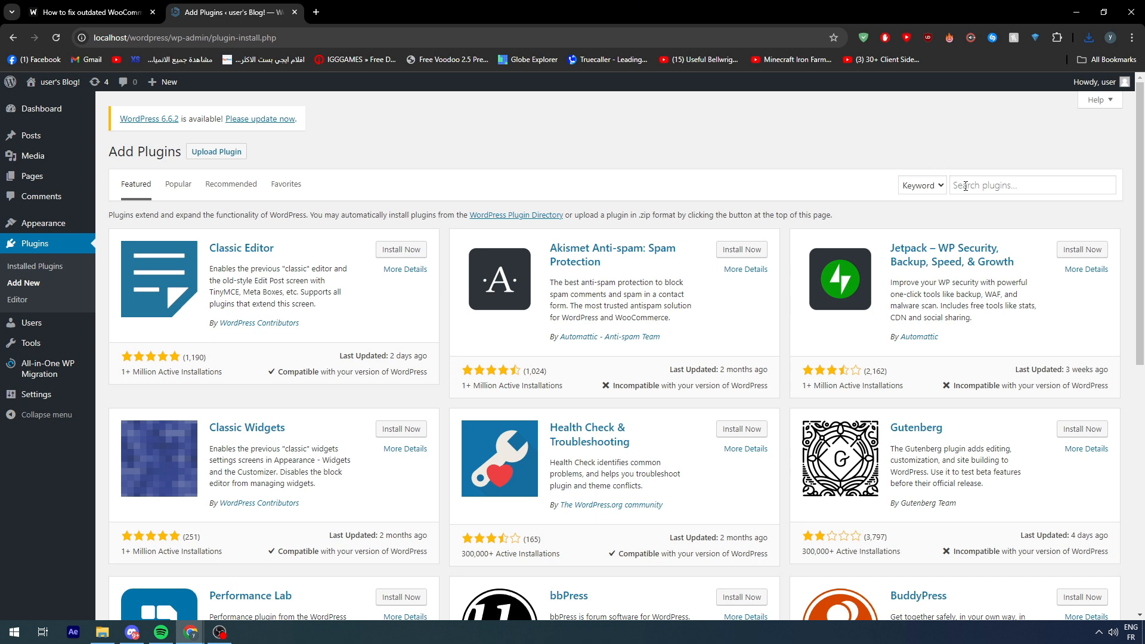
click(965, 186)
text(elementor)
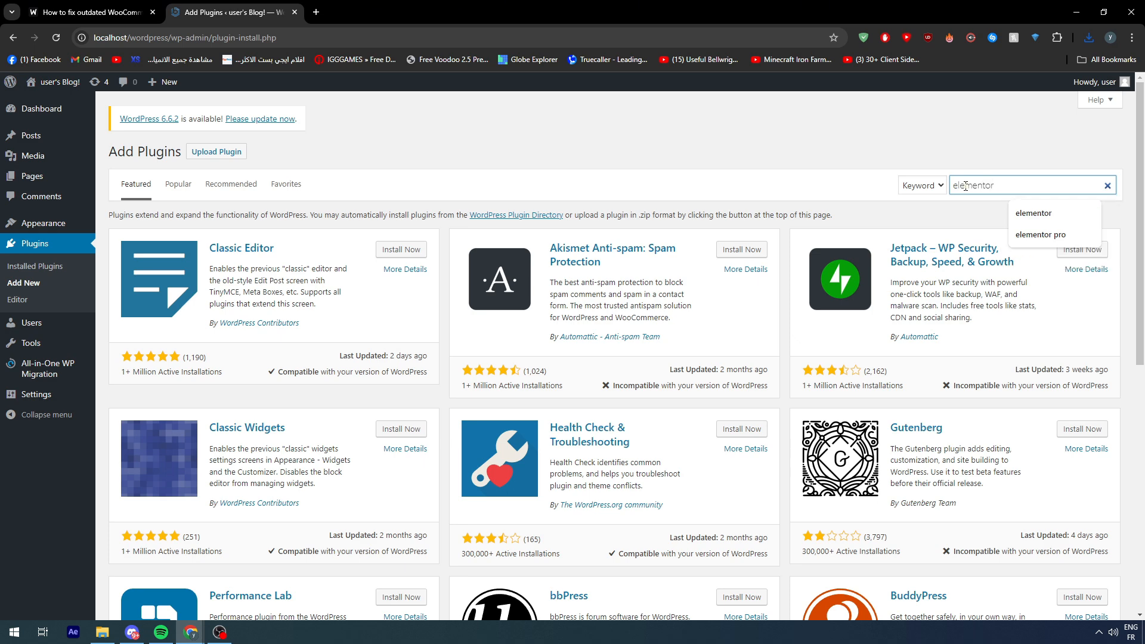
key(Return)
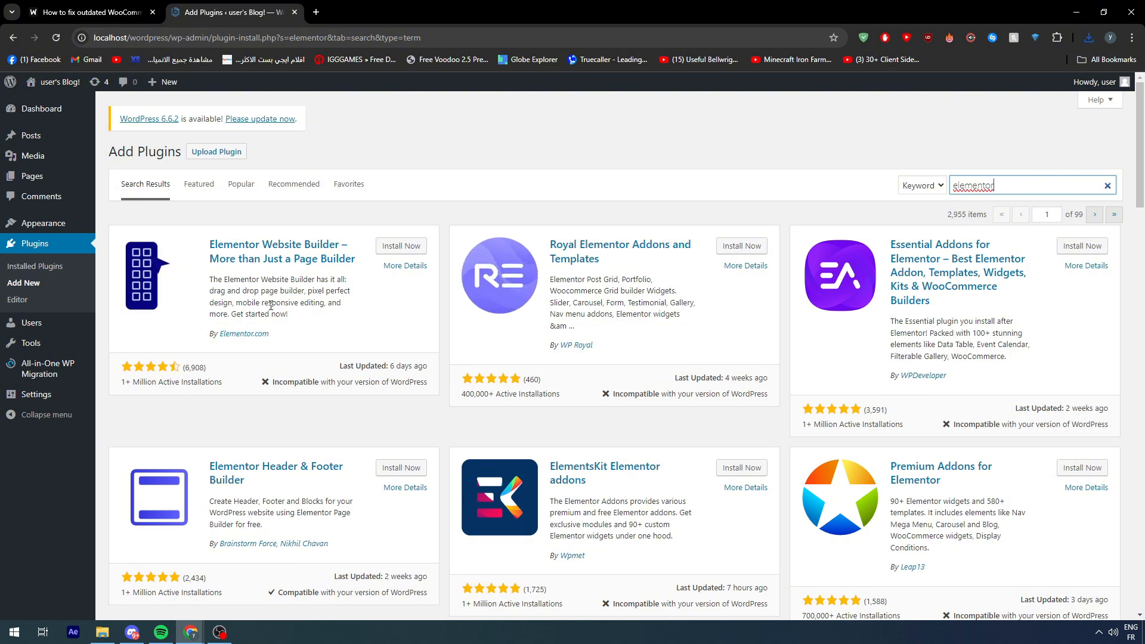
Step: Open the details of the Elementor Website Builder plugin and read through the widget lists in its description
click(246, 243)
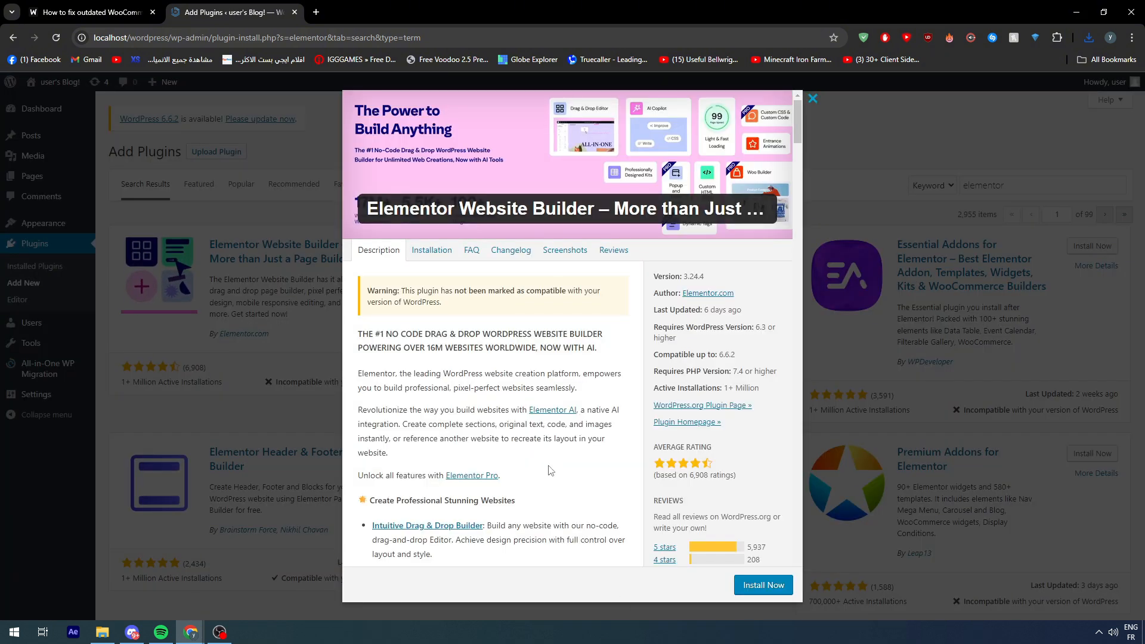
scroll(535, 458, down, 5)
scroll(536, 459, down, 20)
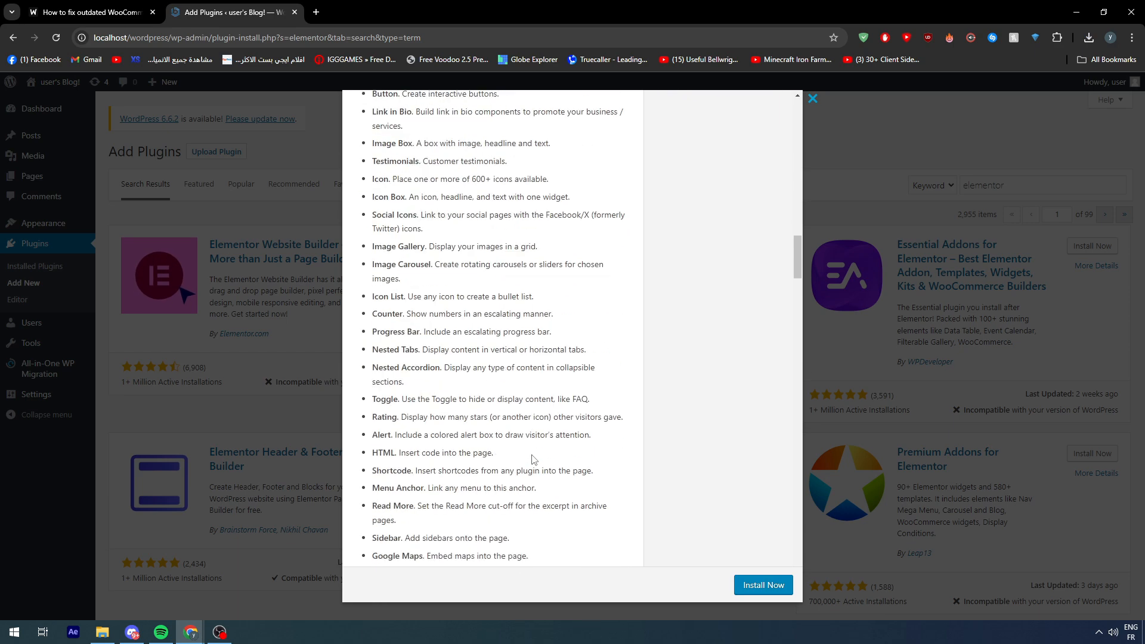
scroll(532, 456, down, 15)
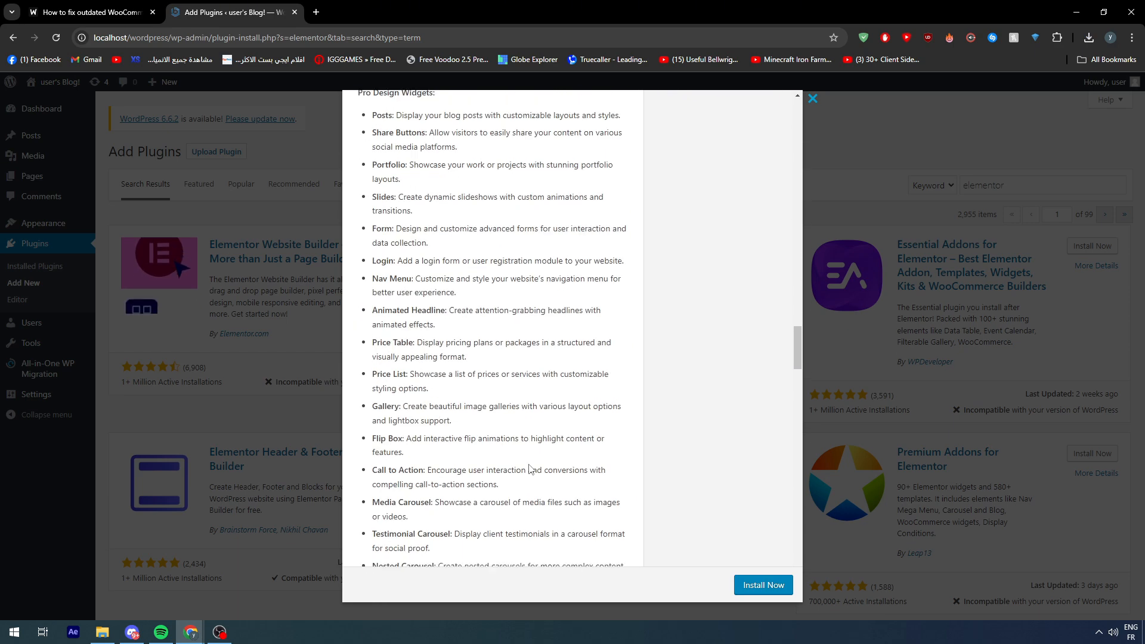
scroll(527, 474, down, 20)
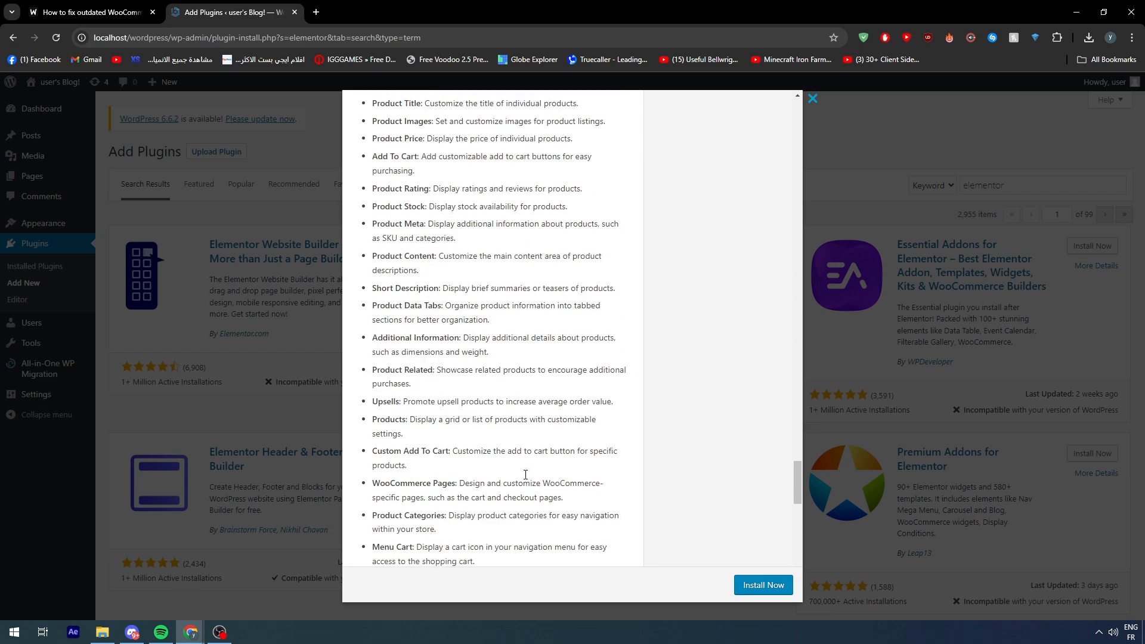
scroll(524, 471, down, 5)
Step: Examine the Pro WooCommerce Widgets section, close the plugin details and check Elementor's rating and active installations
scroll(660, 557, up, 20)
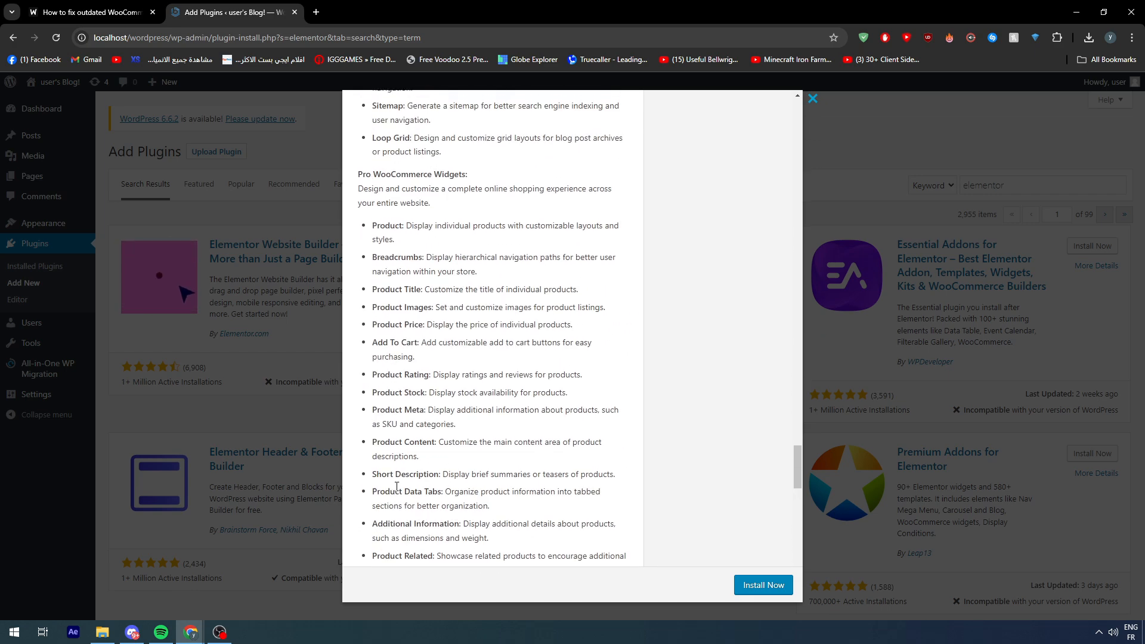
drag(363, 411, 502, 413)
triple_click(370, 408)
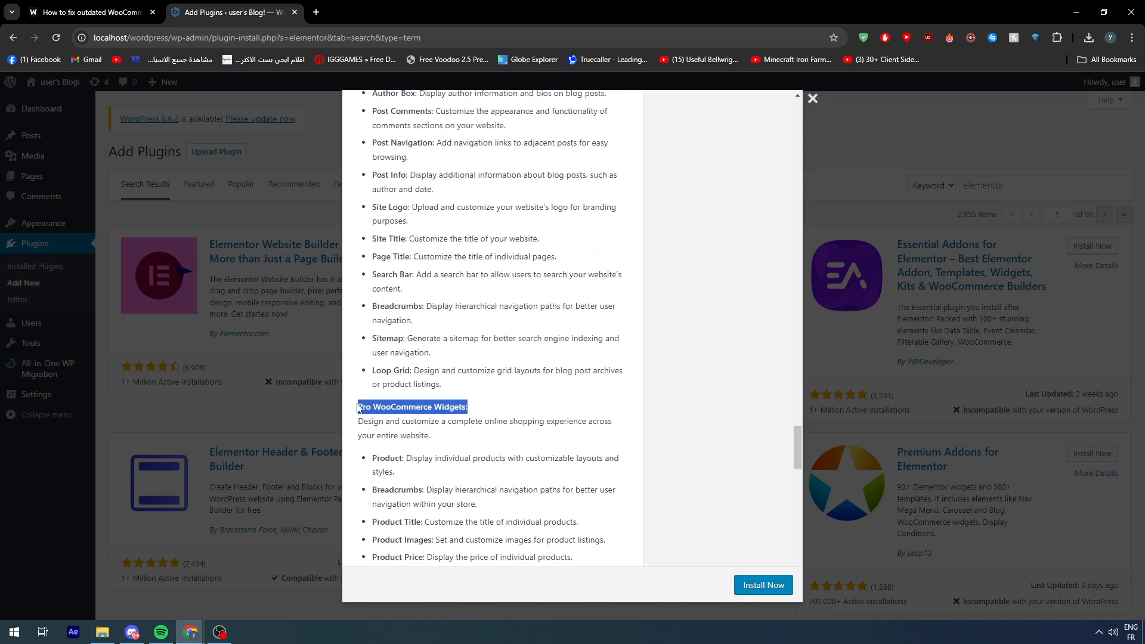
click(374, 407)
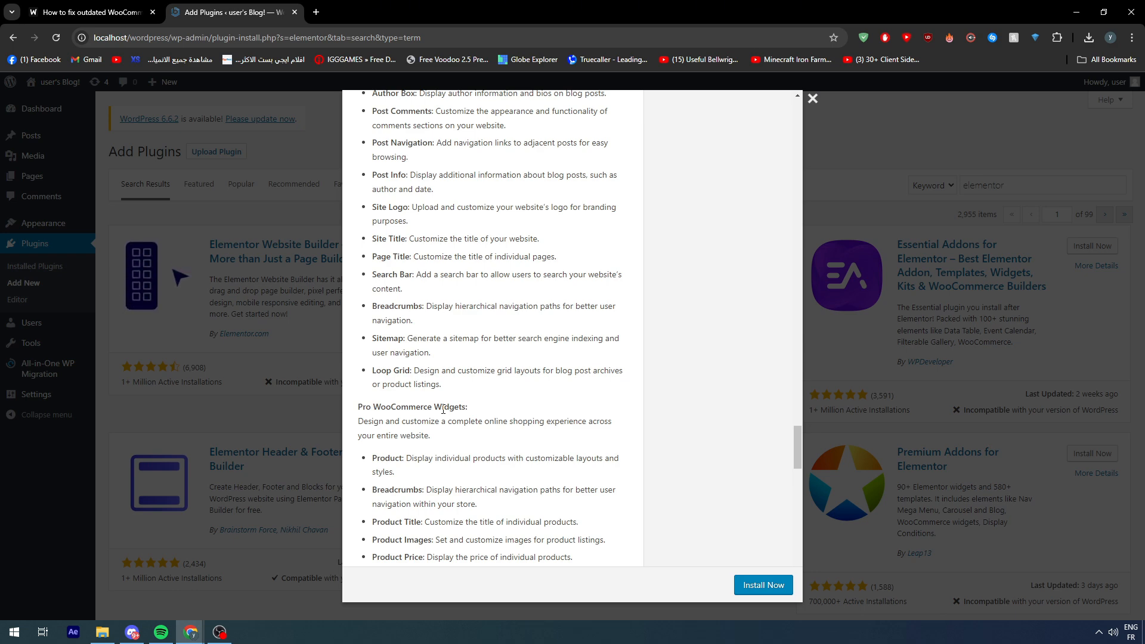
scroll(443, 411, up, 12)
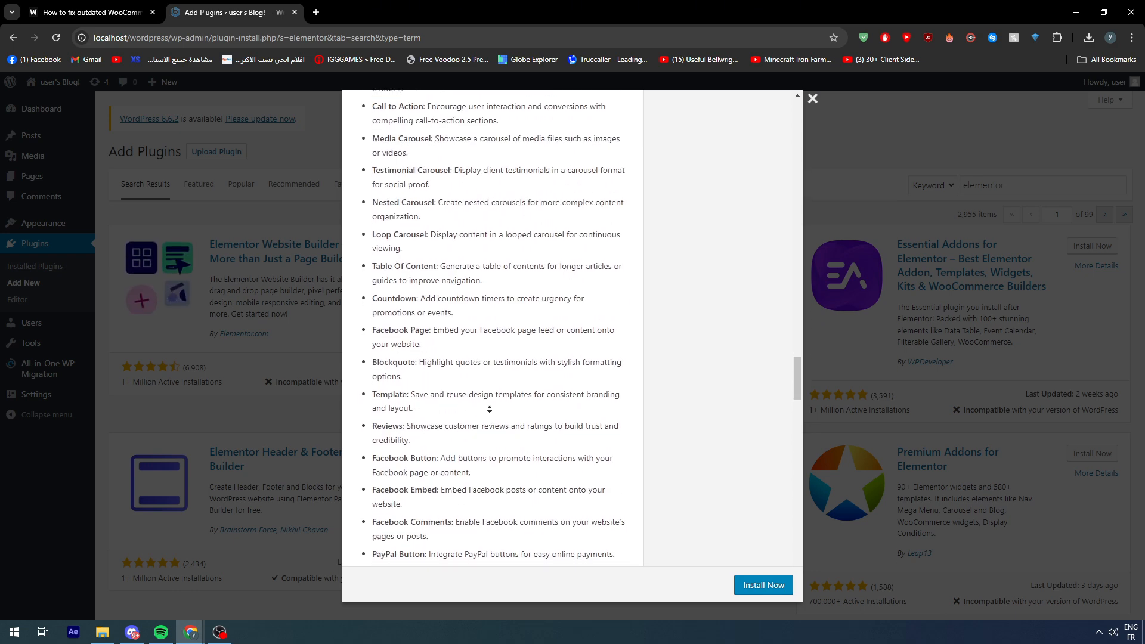
click(288, 314)
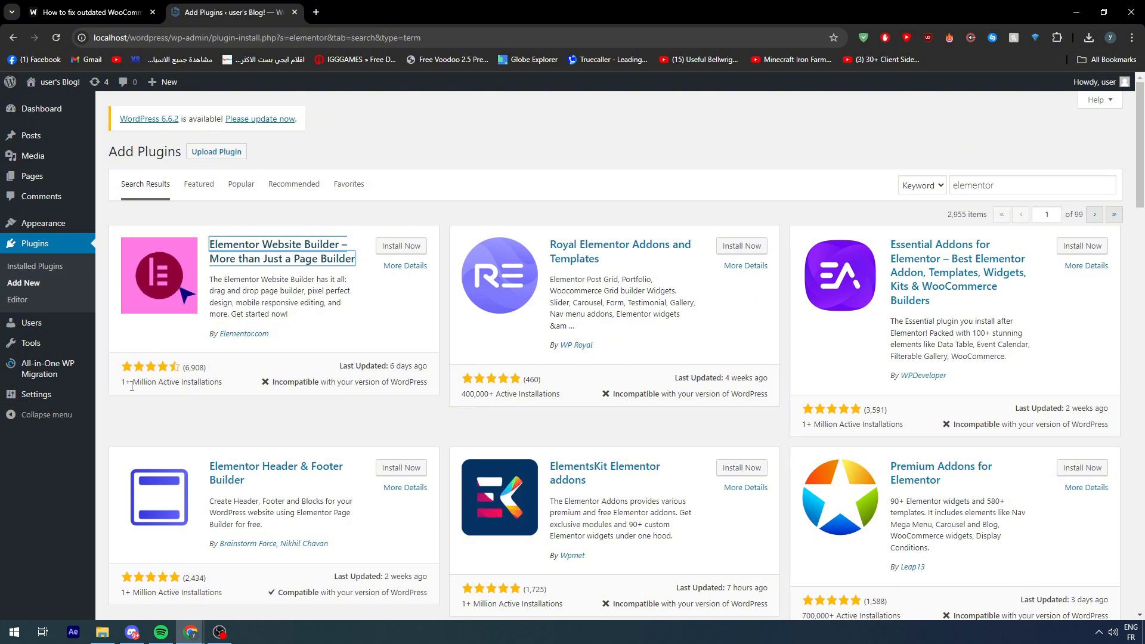
drag(127, 379, 220, 369)
click(225, 391)
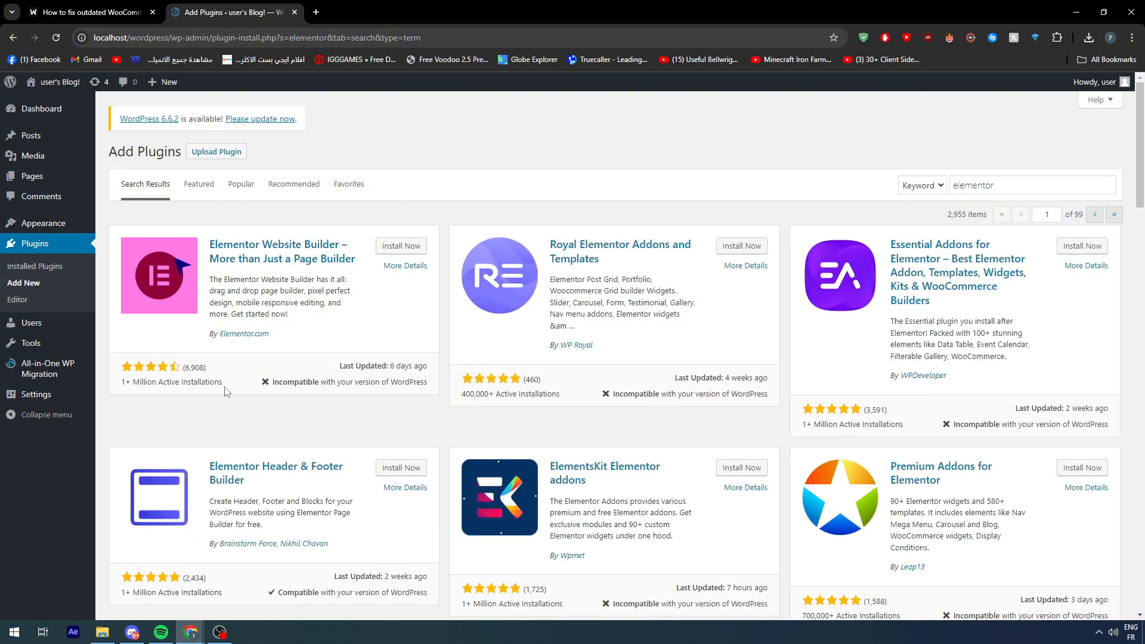